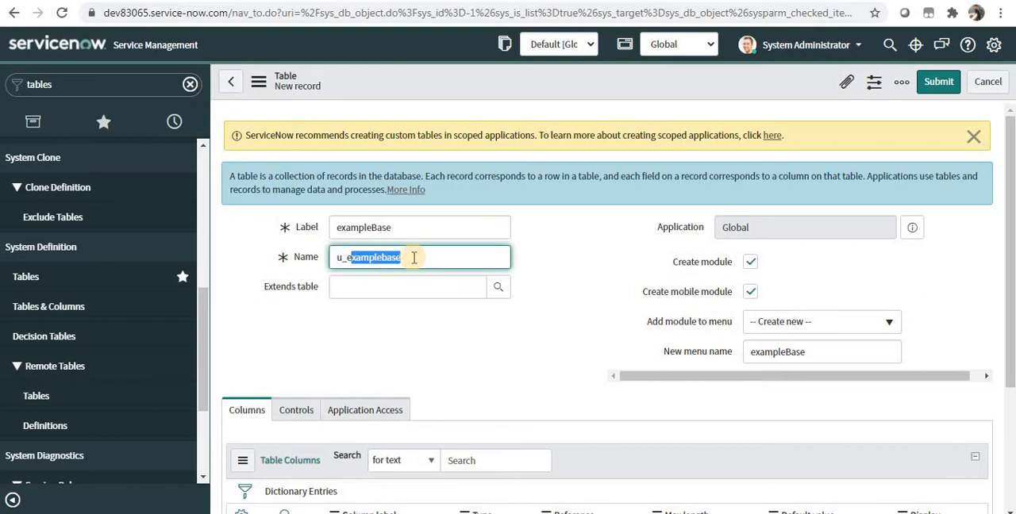
{"action": "left_click", "coordinate": [347, 257]}
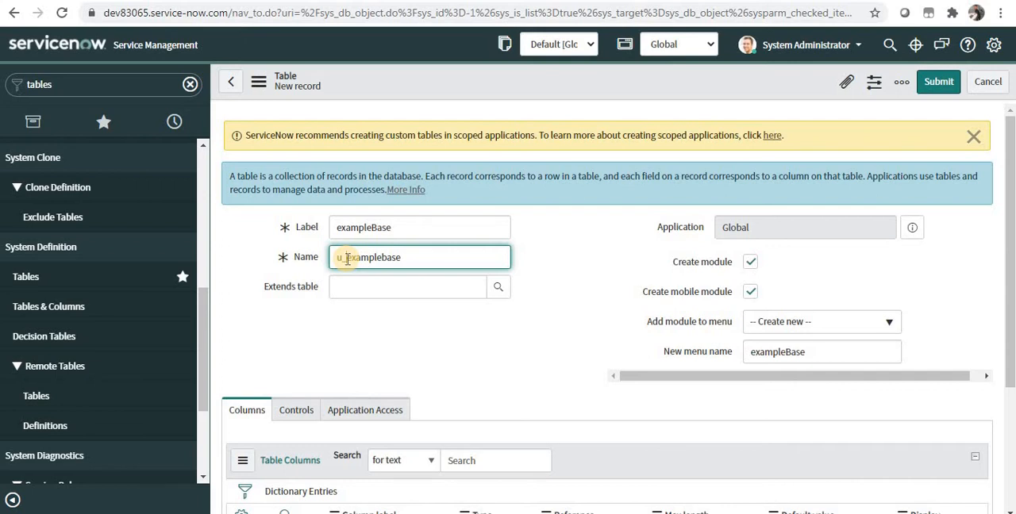
{"action": "double_click", "coordinate": [347, 257]}
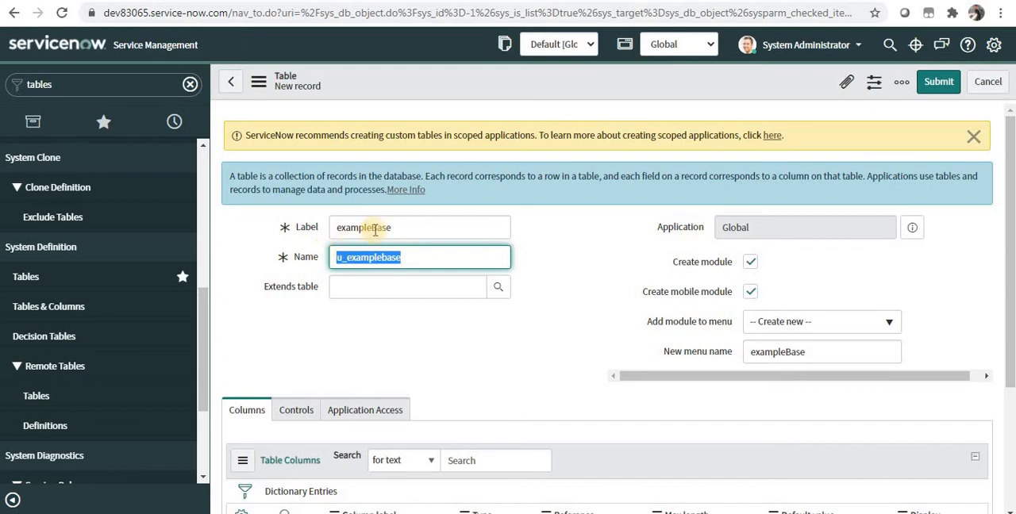
{"action": "double_click", "coordinate": [375, 227]}
{"action": "left_click", "coordinate": [414, 227]}
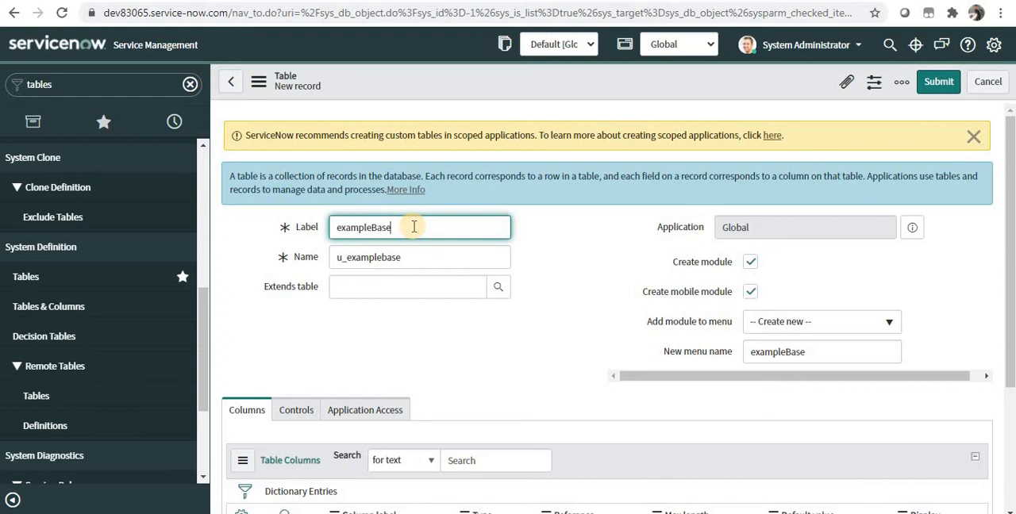
{"action": "left_click", "coordinate": [416, 284]}
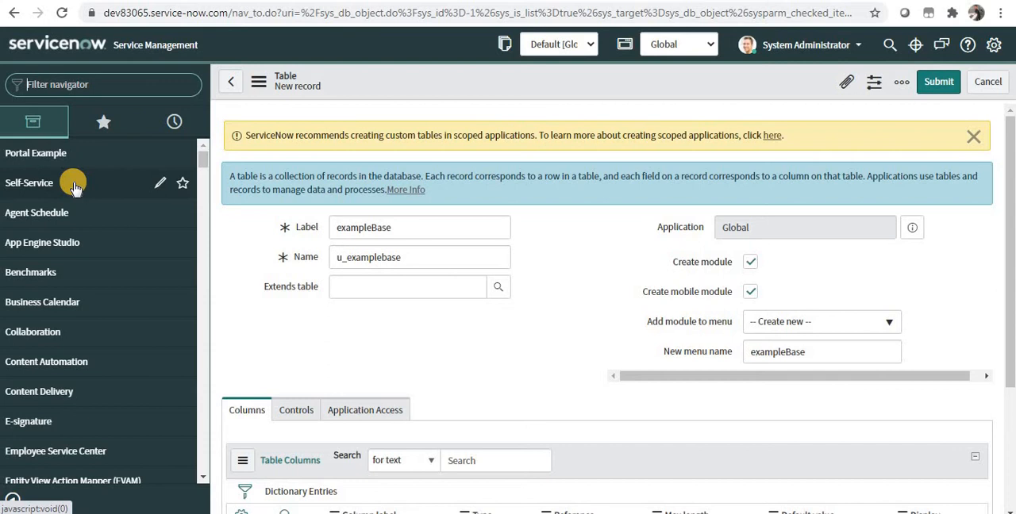
{"action": "left_click", "coordinate": [84, 272]}
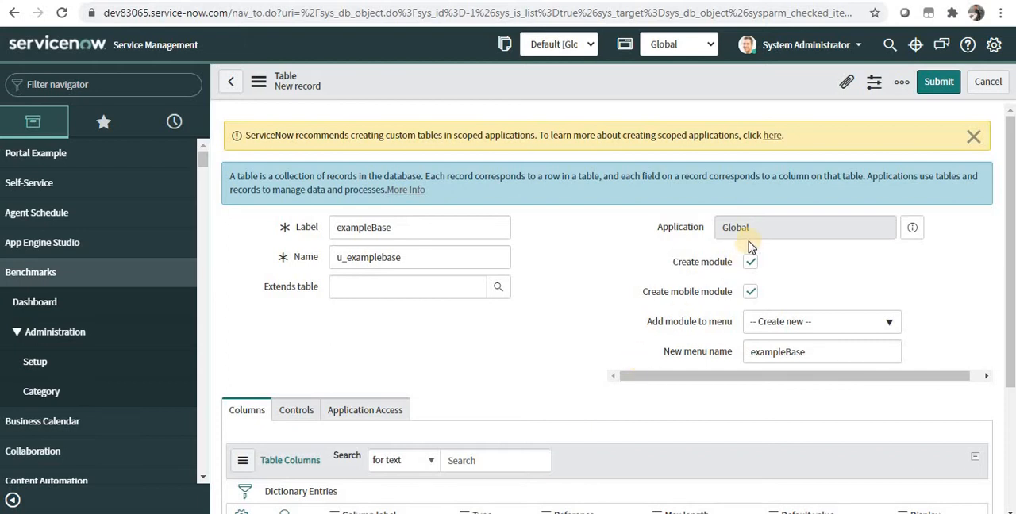
Rename the new application menu for the exampleBase table as "Example Base".
{"action": "left_click", "coordinate": [750, 263]}
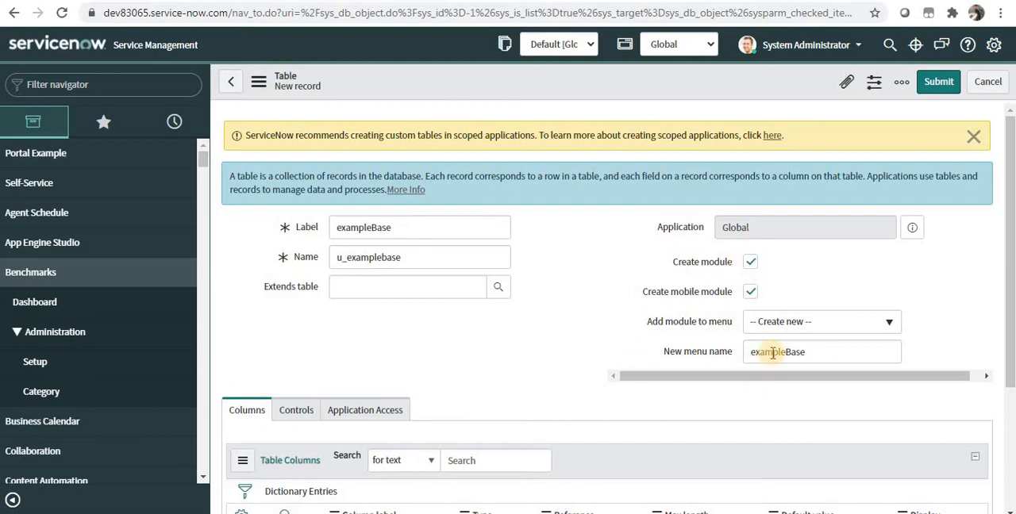
{"action": "left_click_drag", "start_coordinate": [805, 352], "coordinate": [707, 356]}
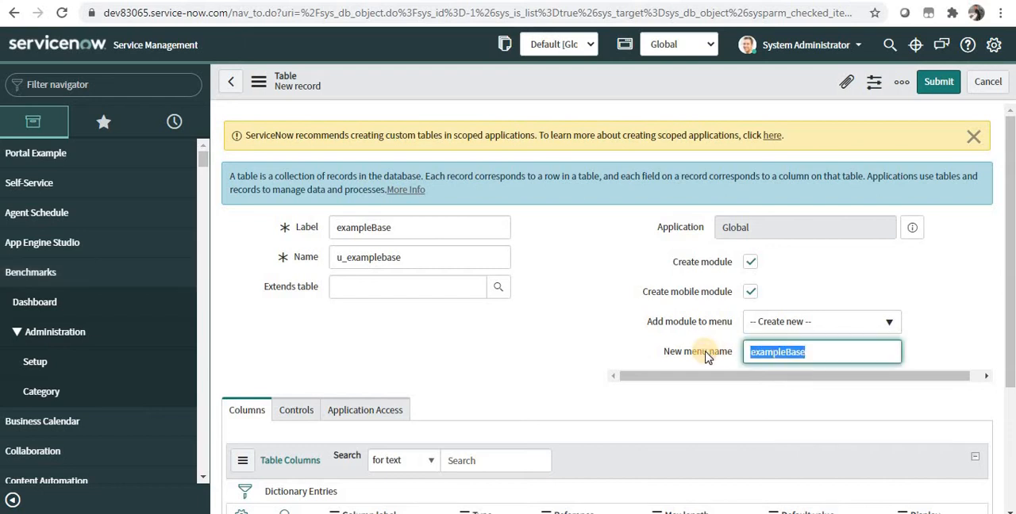
{"action": "type", "text": "Example"}
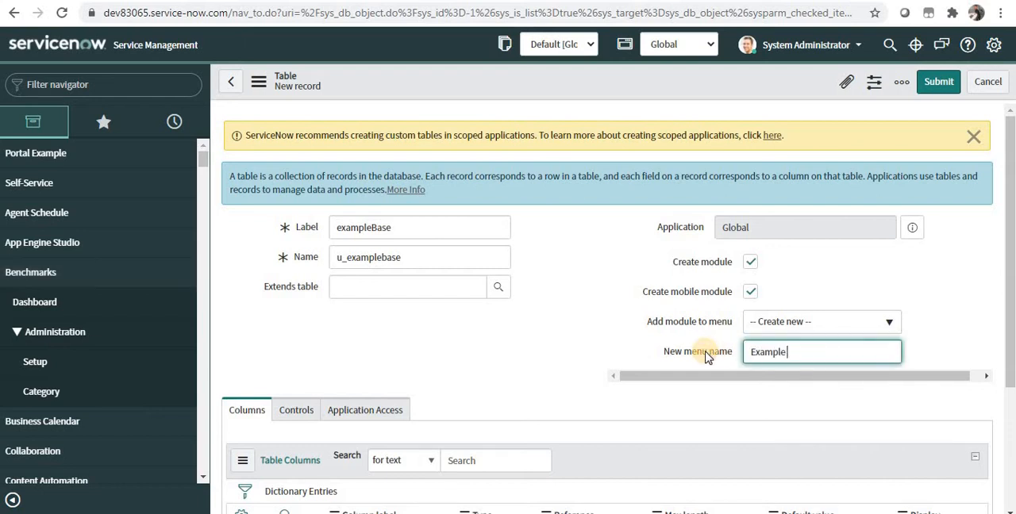
{"action": "type", "text": " Base"}
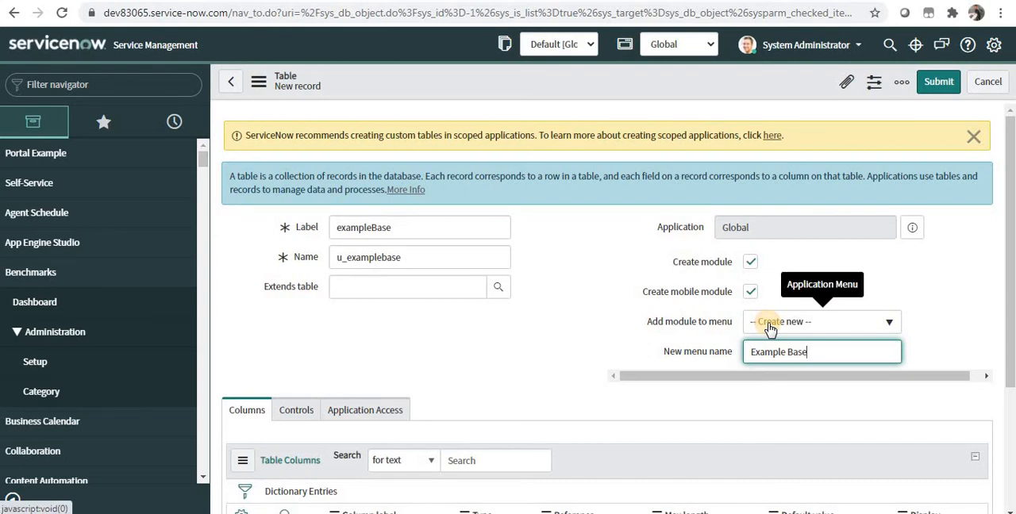
Make the new table extensible and enable auto-numbering in its controls.
{"action": "scroll", "coordinate": [797, 329], "scroll_direction": "down", "scroll_amount": 3}
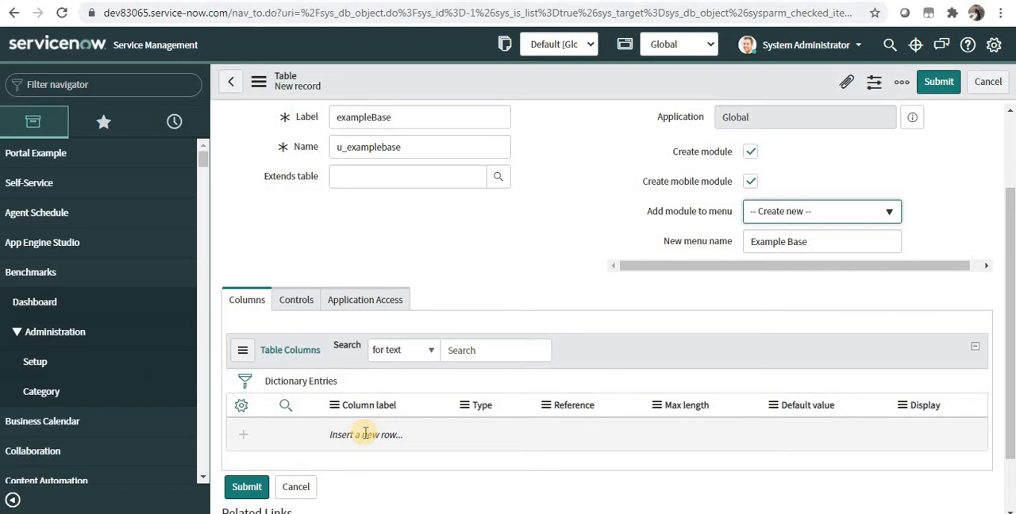
{"action": "left_click", "coordinate": [298, 304]}
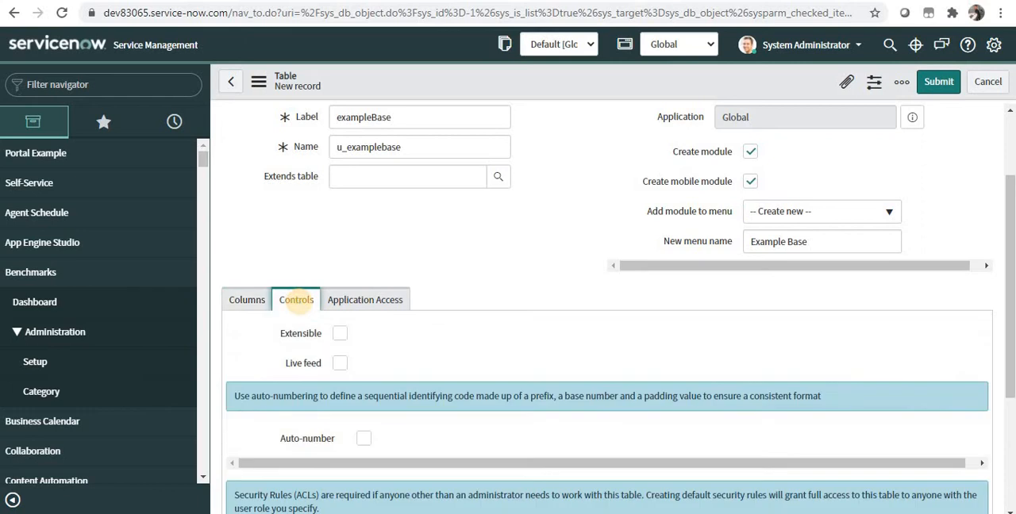
{"action": "left_click", "coordinate": [339, 334]}
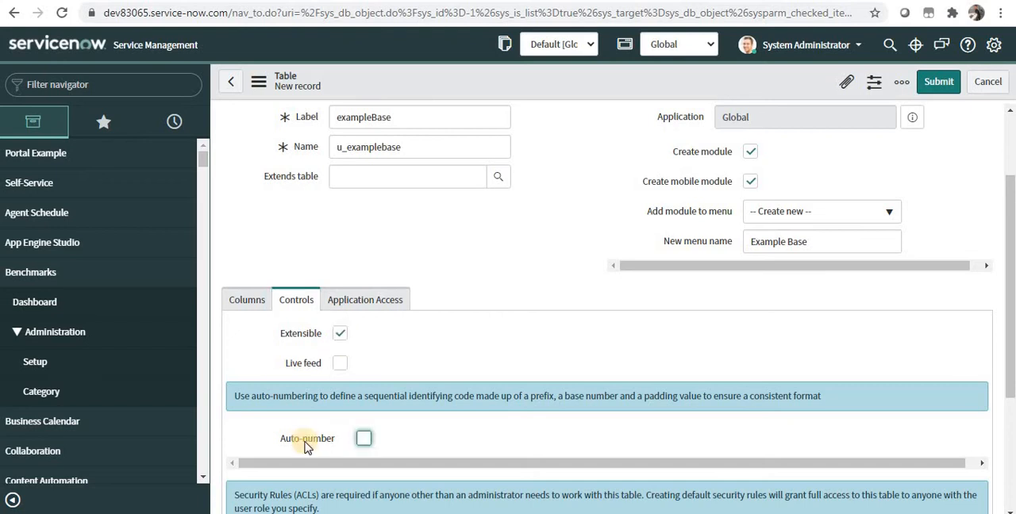
{"action": "left_click", "coordinate": [364, 439]}
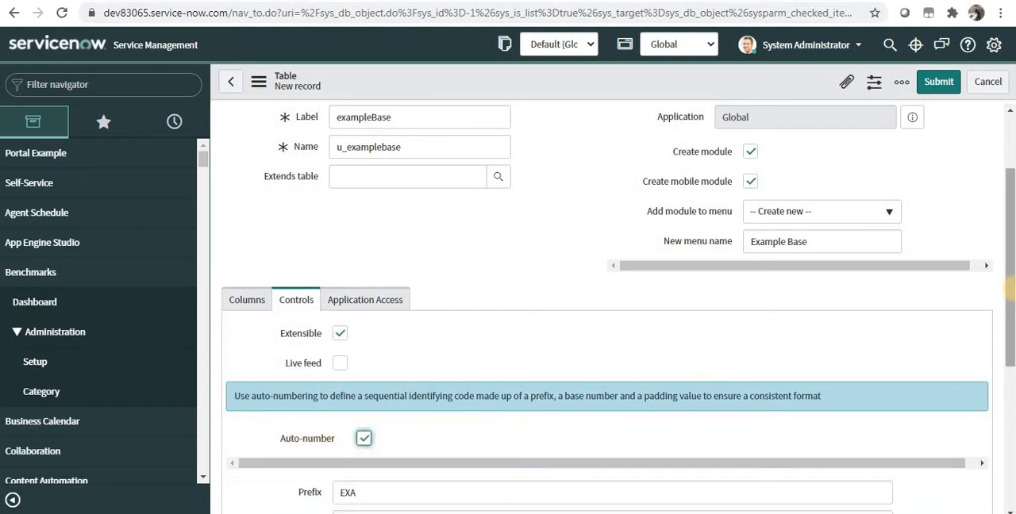
Examine the auto-number prefix, starting number and digit settings, and the user role tied to the table's access controls.
{"action": "scroll", "coordinate": [1012, 334], "scroll_direction": "down", "scroll_amount": 1}
{"action": "scroll", "coordinate": [1012, 334], "scroll_direction": "down", "scroll_amount": 2}
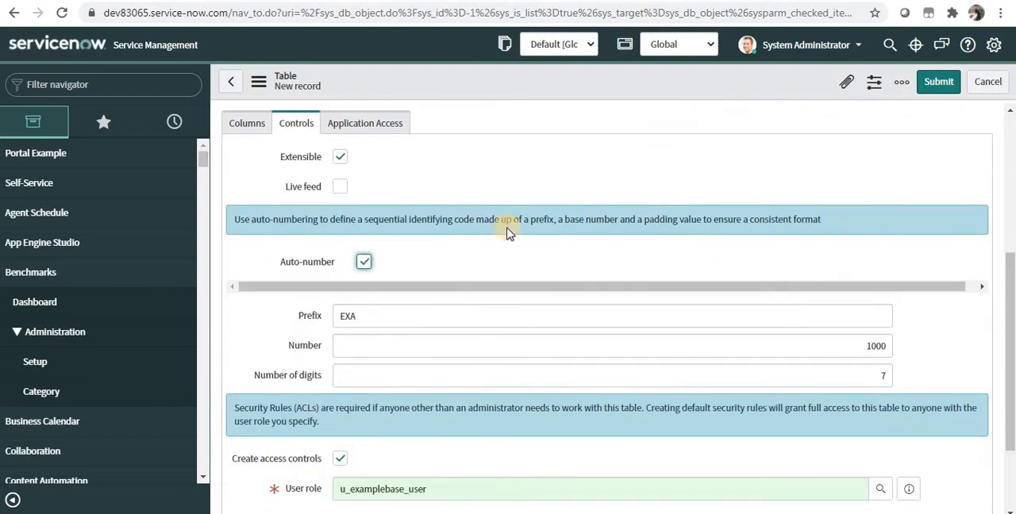
{"action": "left_click", "coordinate": [366, 314]}
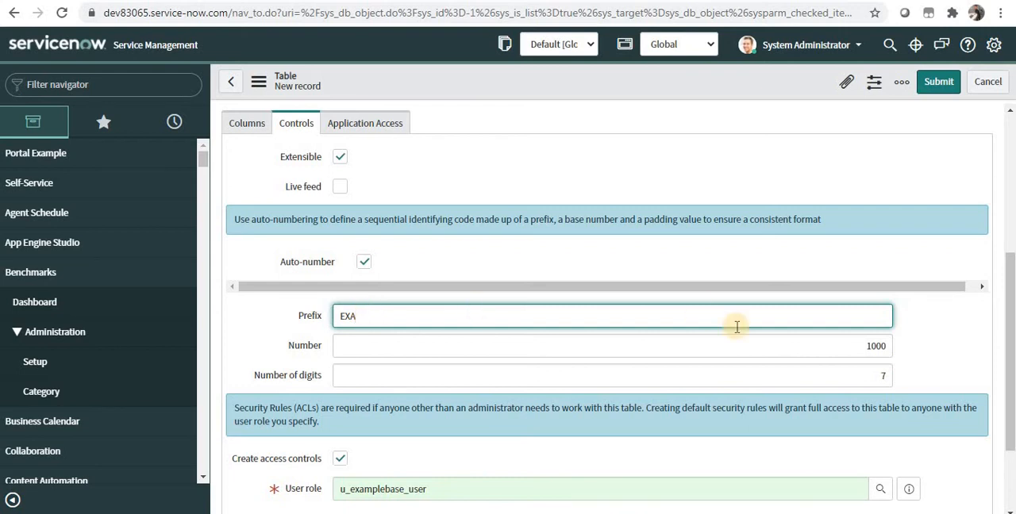
{"action": "left_click_drag", "start_coordinate": [864, 347], "coordinate": [888, 346]}
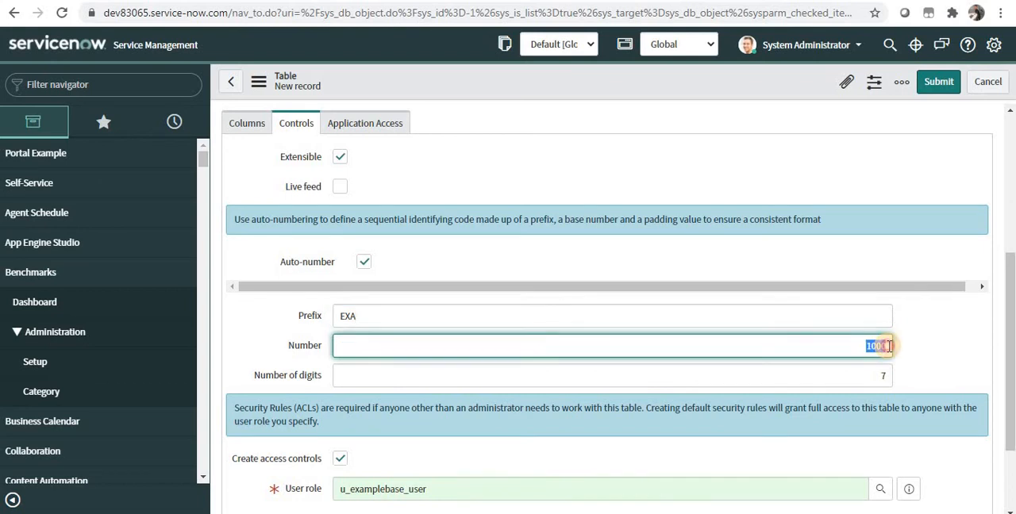
{"action": "left_click", "coordinate": [389, 310]}
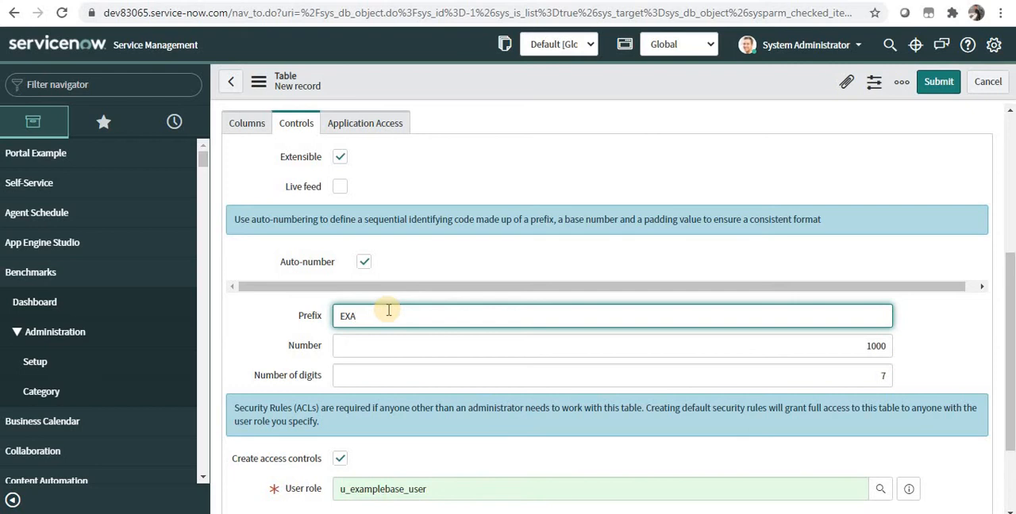
{"action": "left_click_drag", "start_coordinate": [1009, 378], "coordinate": [1010, 441]}
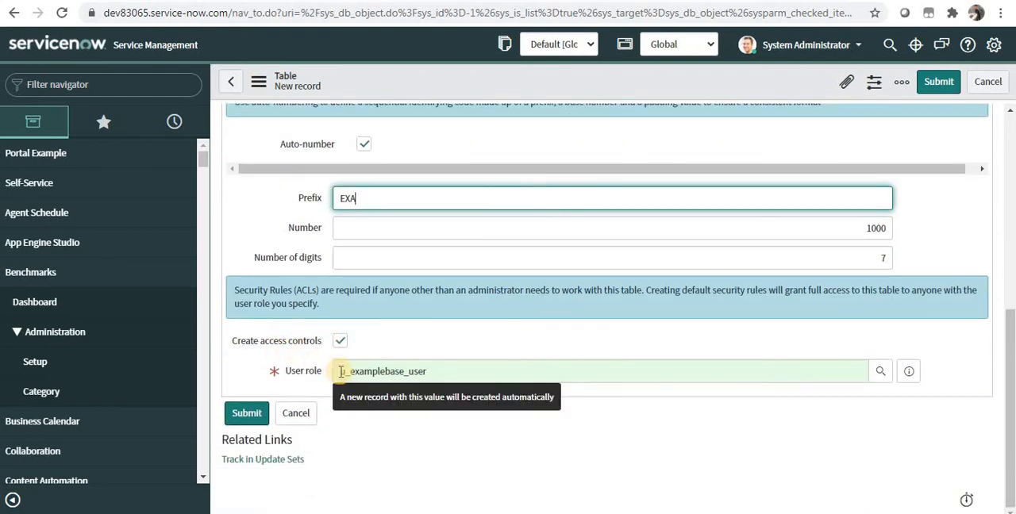
{"action": "double_click", "coordinate": [456, 367]}
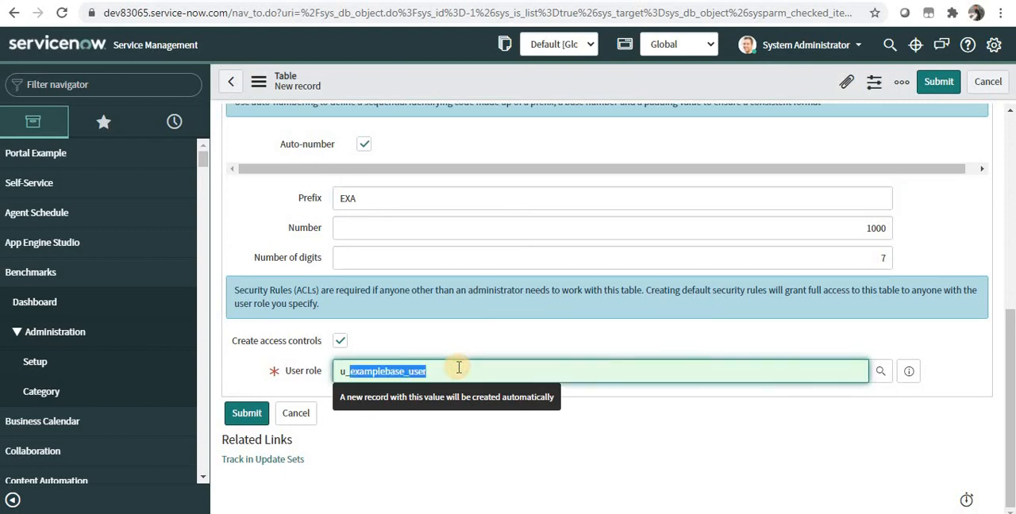
{"action": "left_click", "coordinate": [378, 373]}
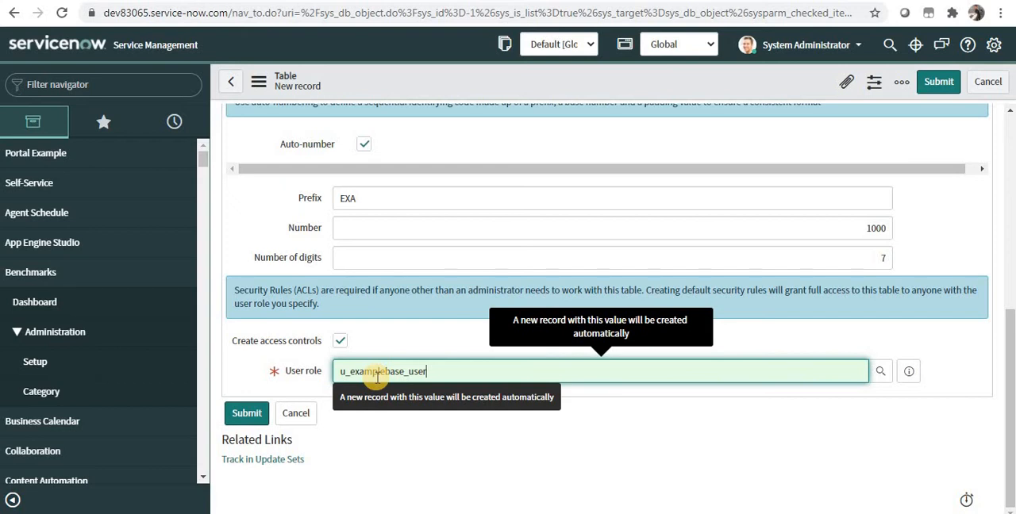
{"action": "triple_click", "coordinate": [376, 373]}
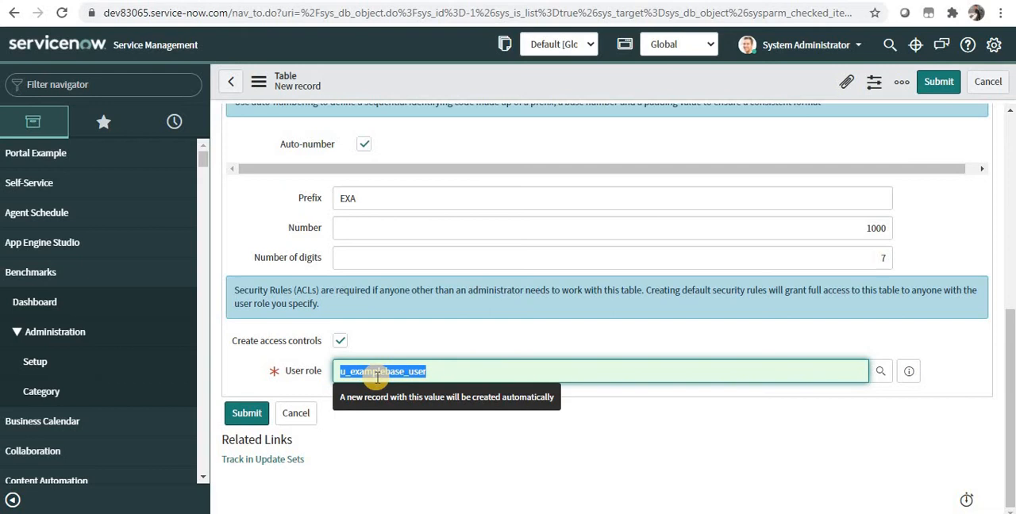
{"action": "left_click", "coordinate": [386, 373]}
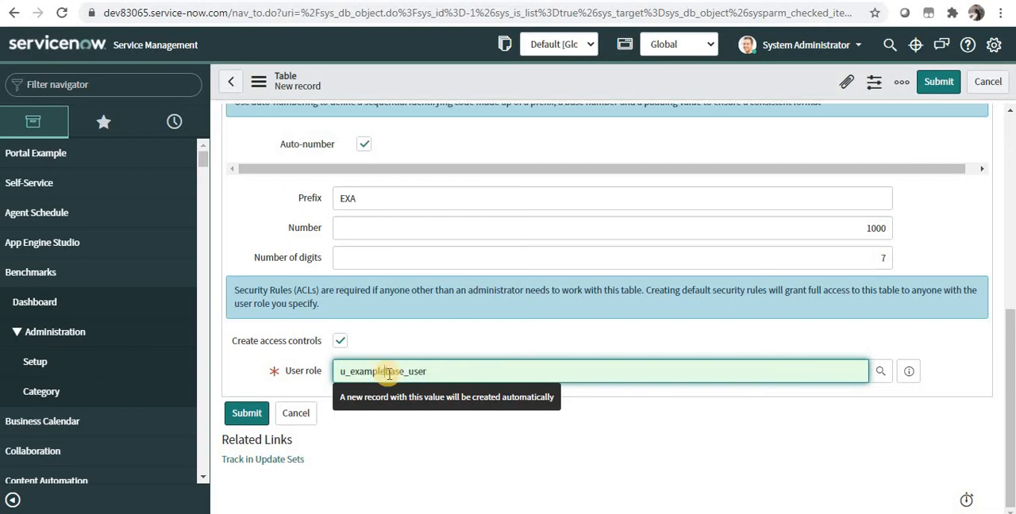
{"action": "left_click_drag", "start_coordinate": [454, 374], "coordinate": [314, 375]}
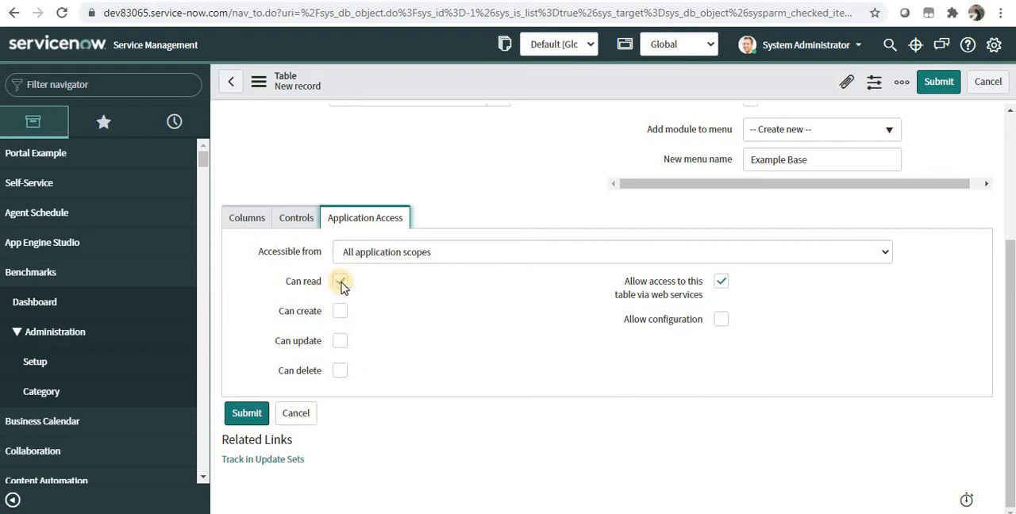
Save the new table record, keeping the form open, and inspect the default value of its Number column.
{"action": "right_click", "coordinate": [522, 92]}
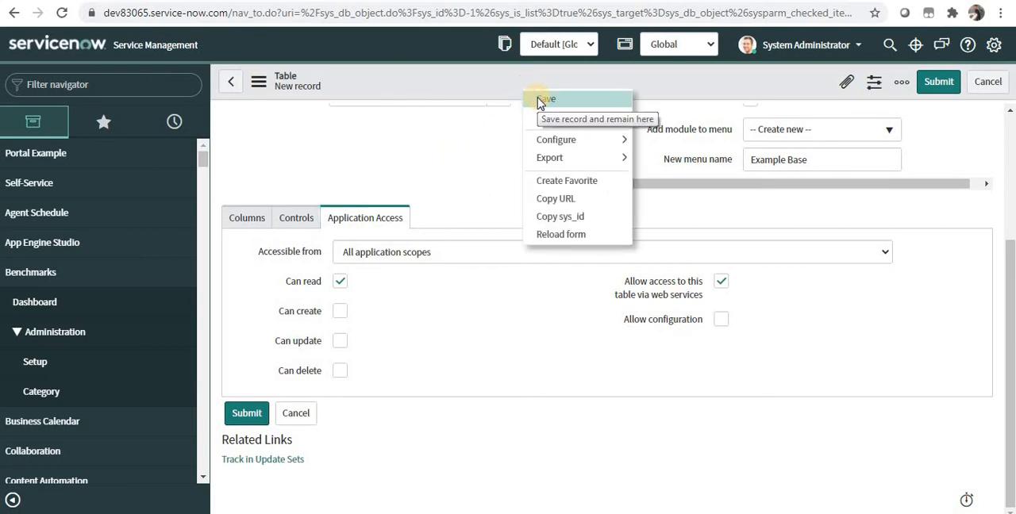
{"action": "left_click", "coordinate": [606, 103]}
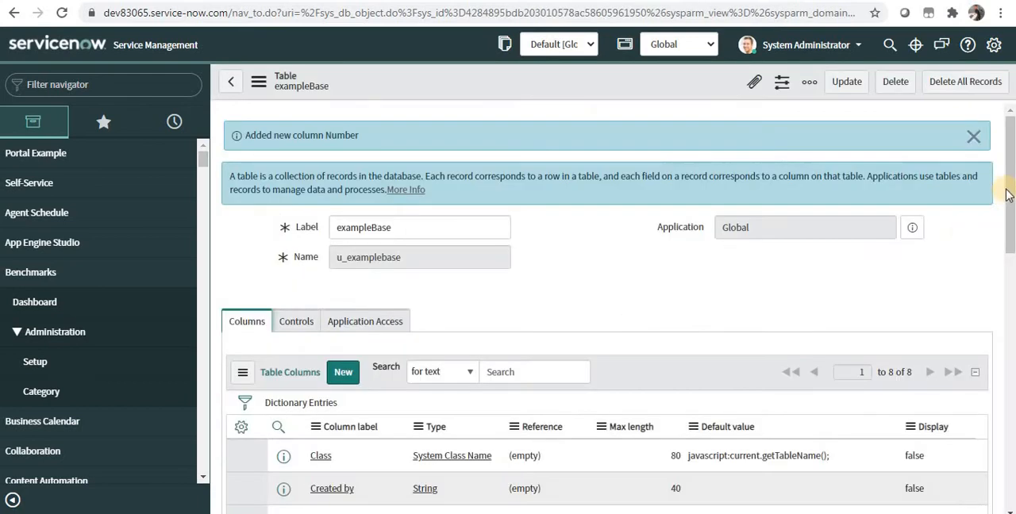
{"action": "left_click_drag", "start_coordinate": [1007, 193], "coordinate": [989, 294]}
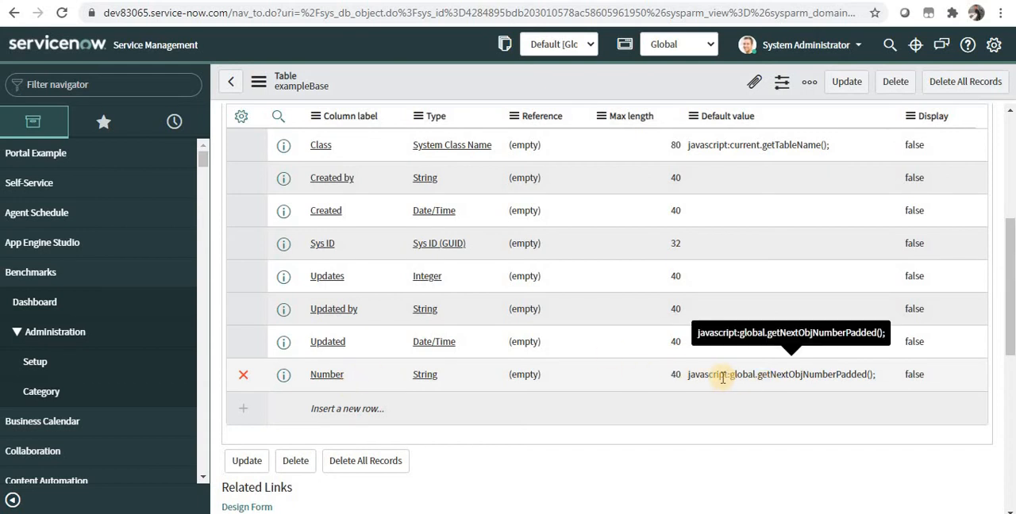
{"action": "left_click_drag", "start_coordinate": [722, 378], "coordinate": [839, 375]}
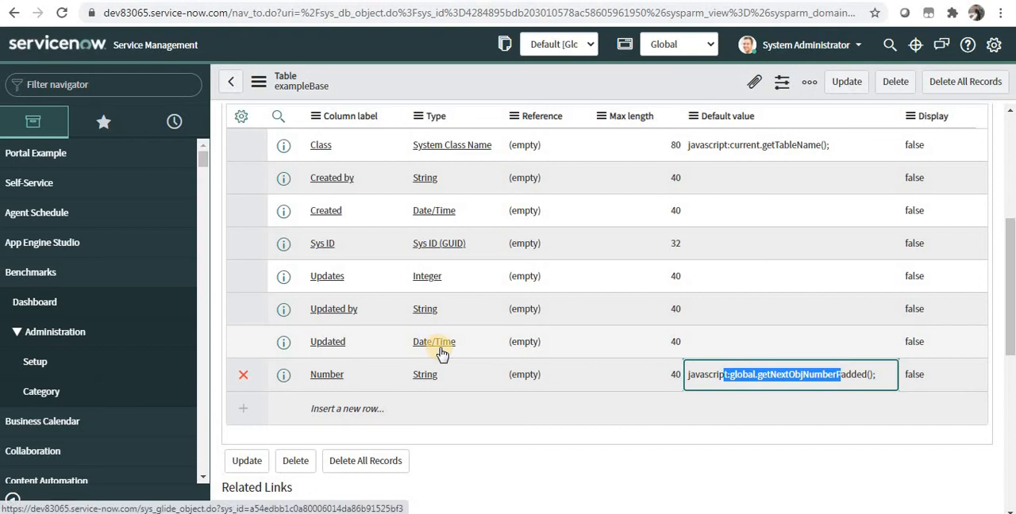
Start a new dictionary entry for the exampleBase table and set its type to String.
{"action": "scroll", "coordinate": [442, 354], "scroll_direction": "up", "scroll_amount": 2}
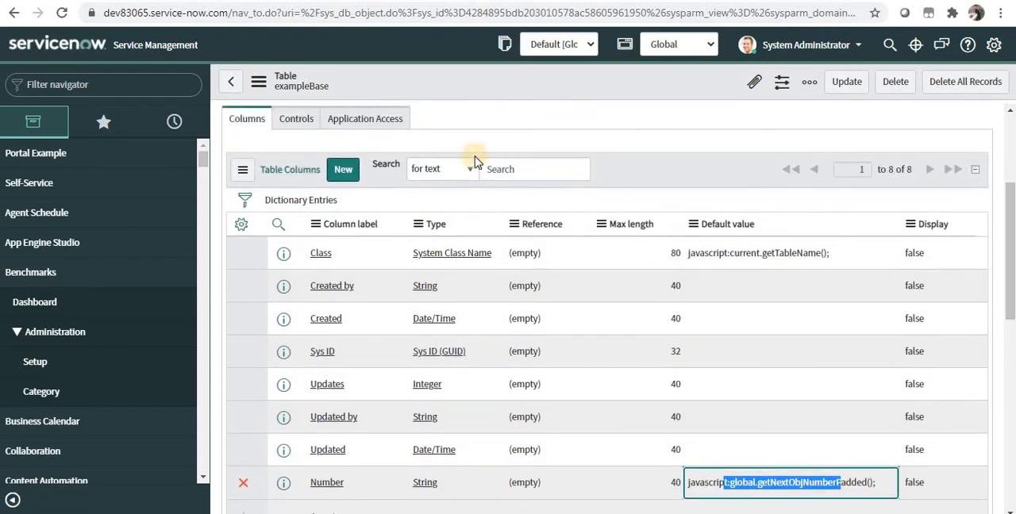
{"action": "left_click", "coordinate": [343, 173]}
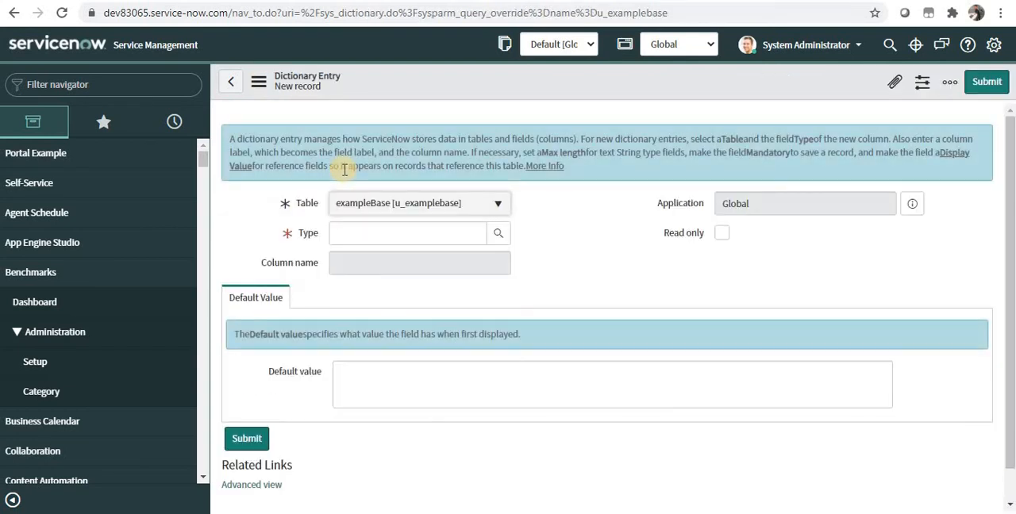
{"action": "left_click", "coordinate": [352, 232]}
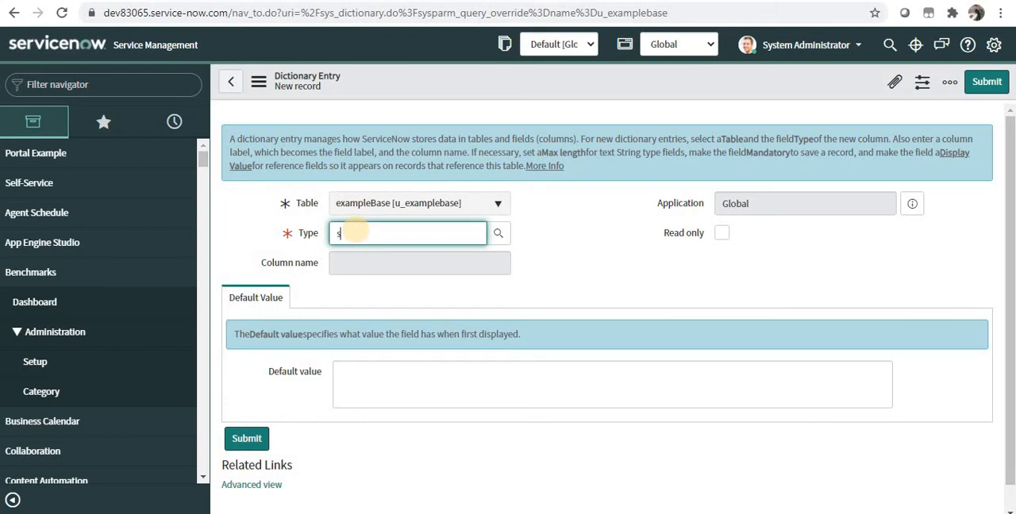
{"action": "type", "text": "string"}
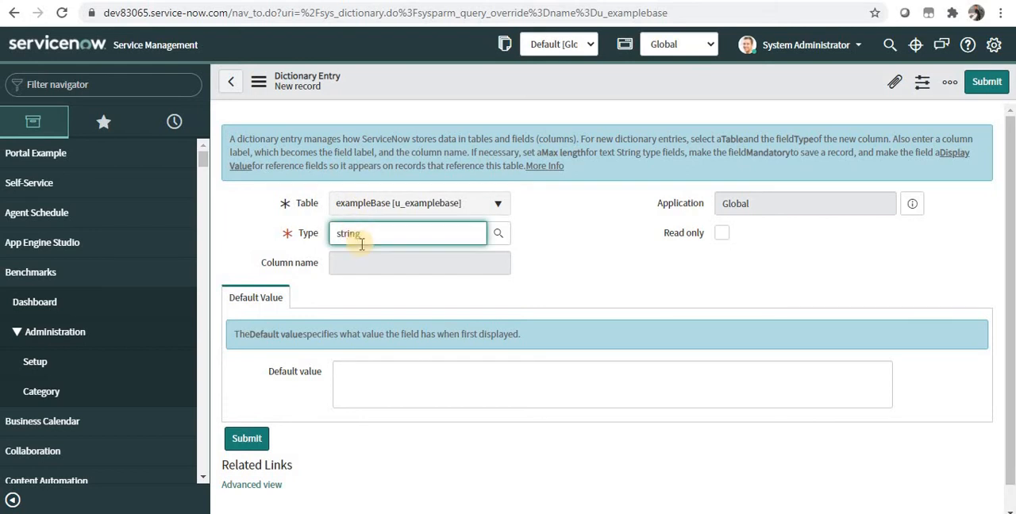
{"action": "left_click", "coordinate": [343, 253]}
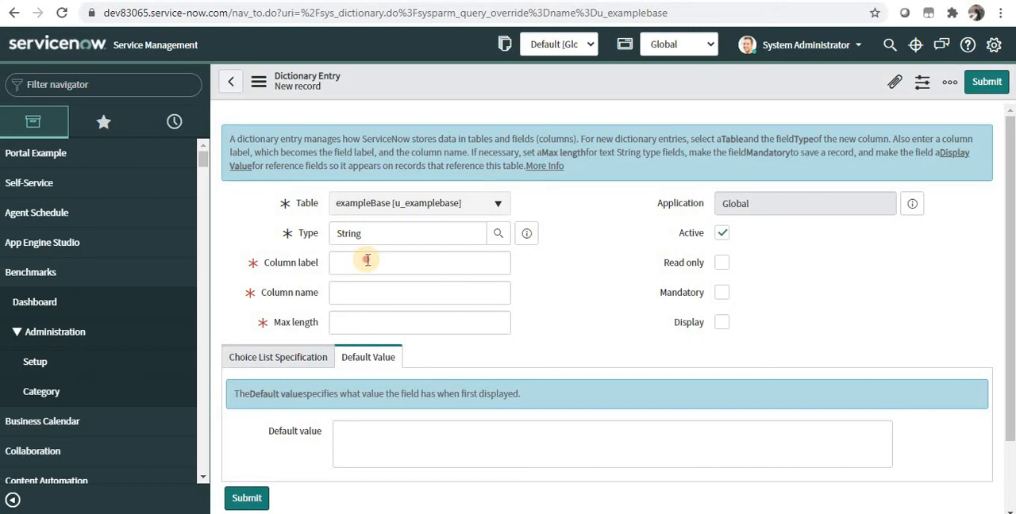
Label the new column exampleColumn and check the column name derived from it.
{"action": "left_click", "coordinate": [366, 263]}
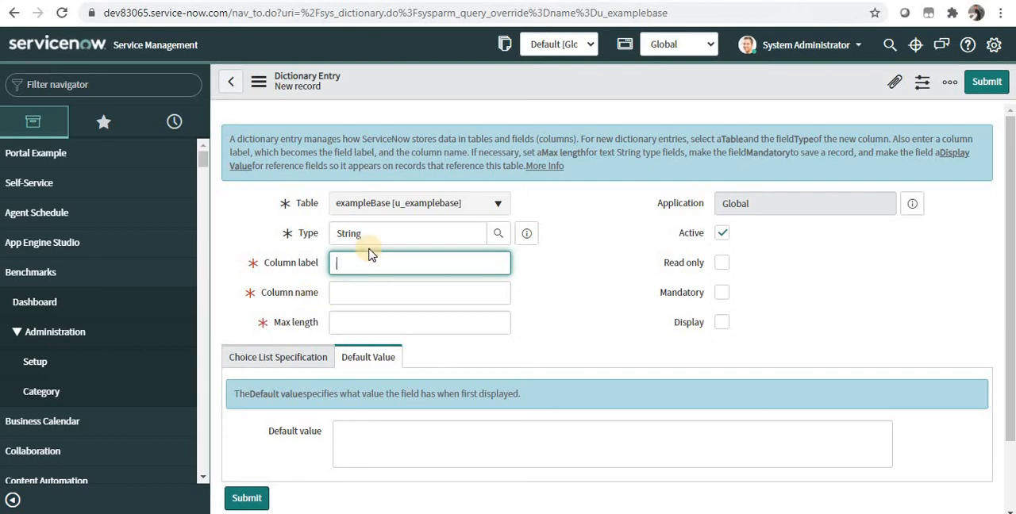
{"action": "type", "text": "exampleColumn"}
{"action": "left_click", "coordinate": [555, 300]}
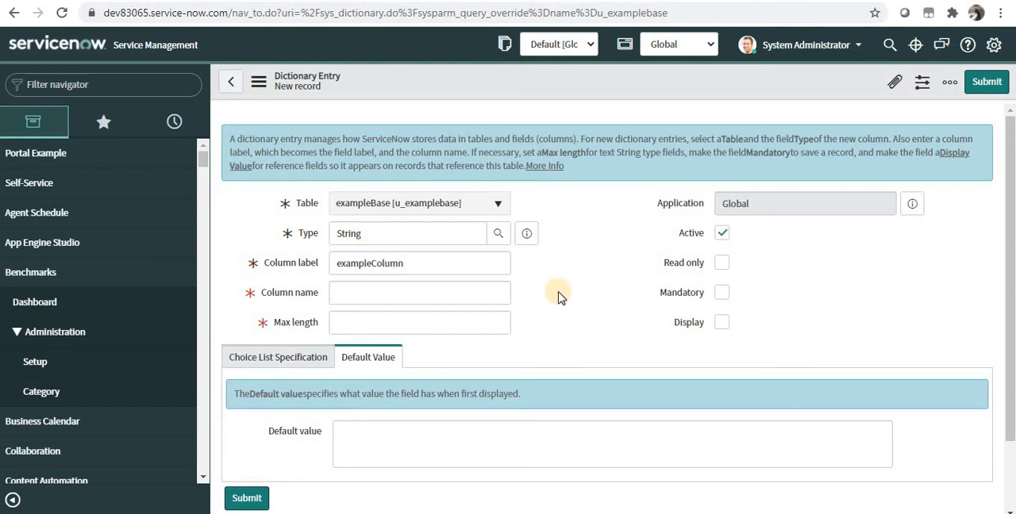
{"action": "double_click", "coordinate": [343, 292]}
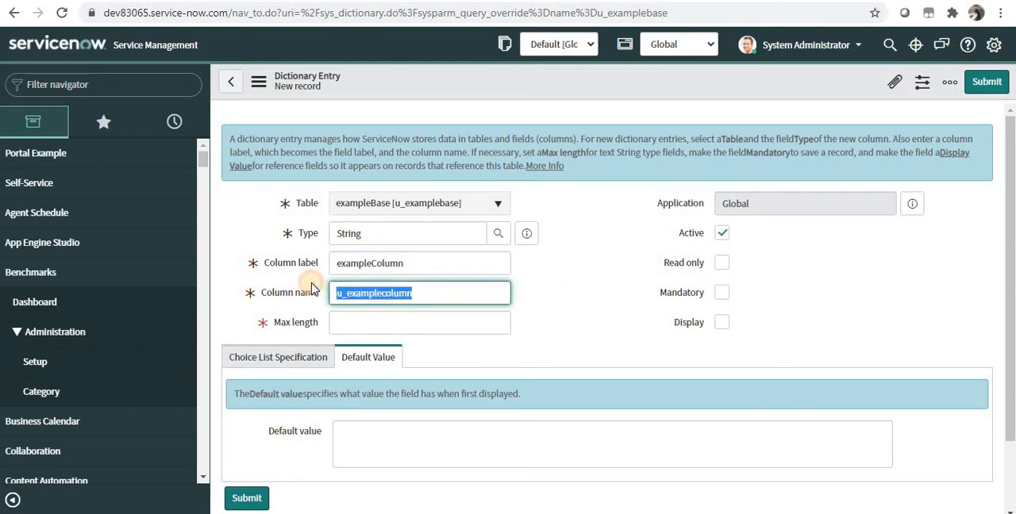
Set the new column's max length to 100, submit the dictionary entry and check exampleColumn in the table's column list.
{"action": "left_click", "coordinate": [416, 317]}
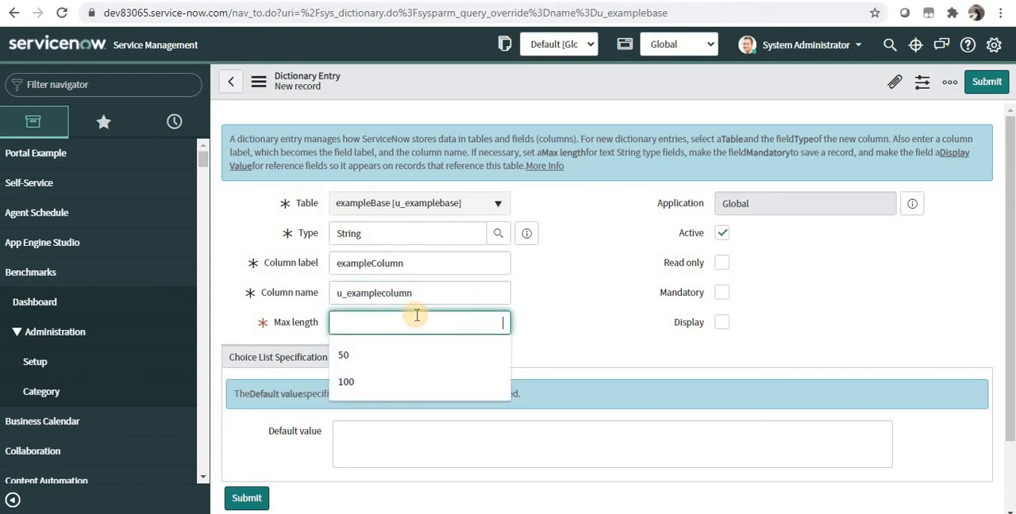
{"action": "type", "text": "100"}
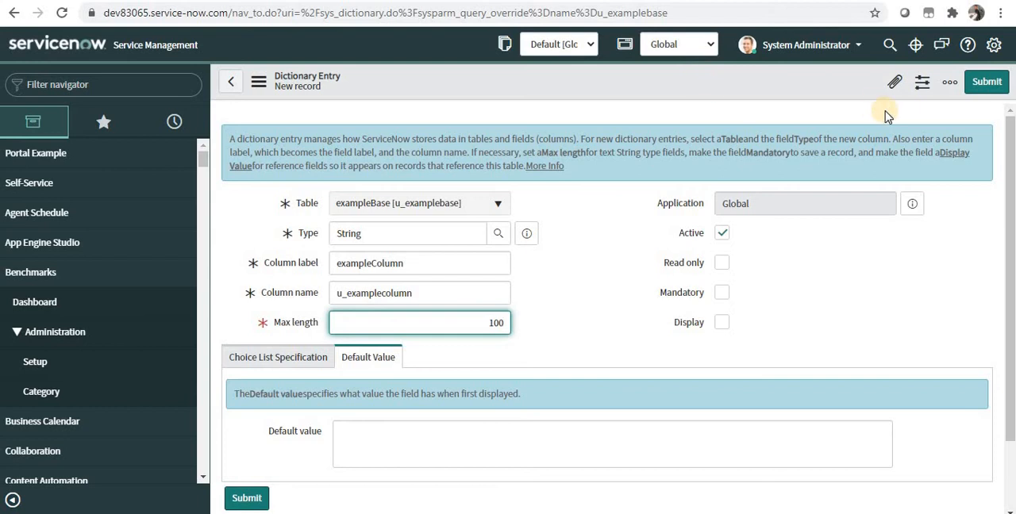
{"action": "left_click", "coordinate": [978, 85]}
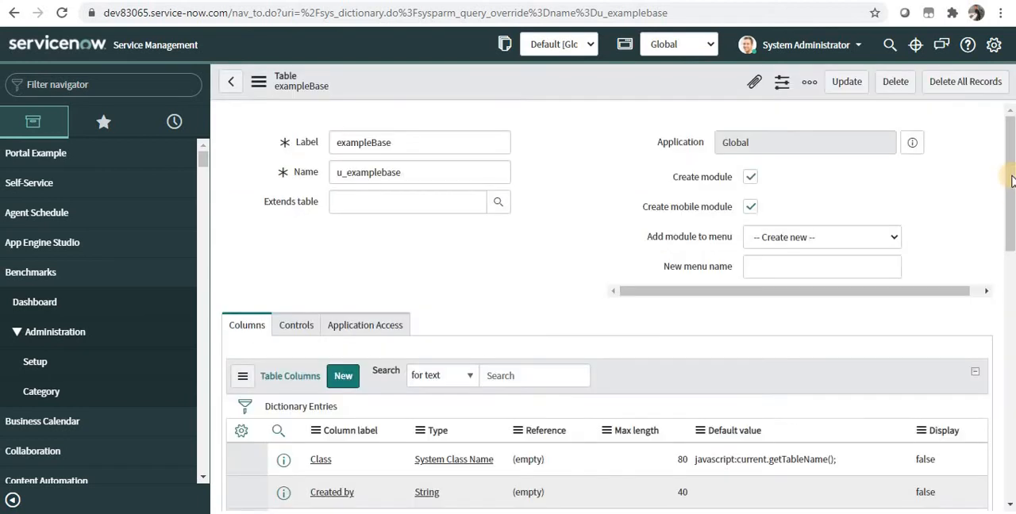
{"action": "scroll", "coordinate": [1012, 238], "scroll_direction": "down", "scroll_amount": 3}
{"action": "scroll", "coordinate": [1012, 246], "scroll_direction": "down", "scroll_amount": 1}
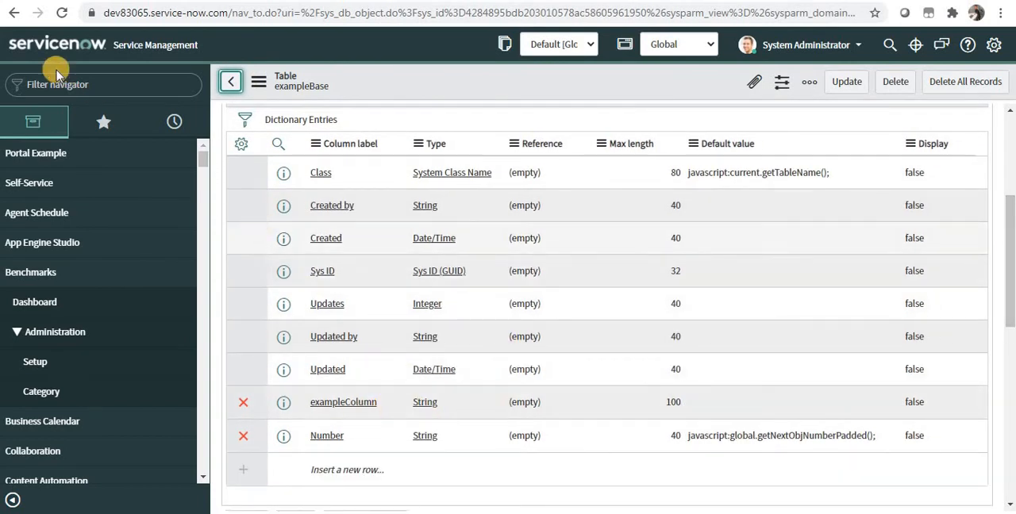
Reload the page and find the new table's module by filtering the navigator for "example", opening the exampleBases list.
{"action": "left_click", "coordinate": [62, 15]}
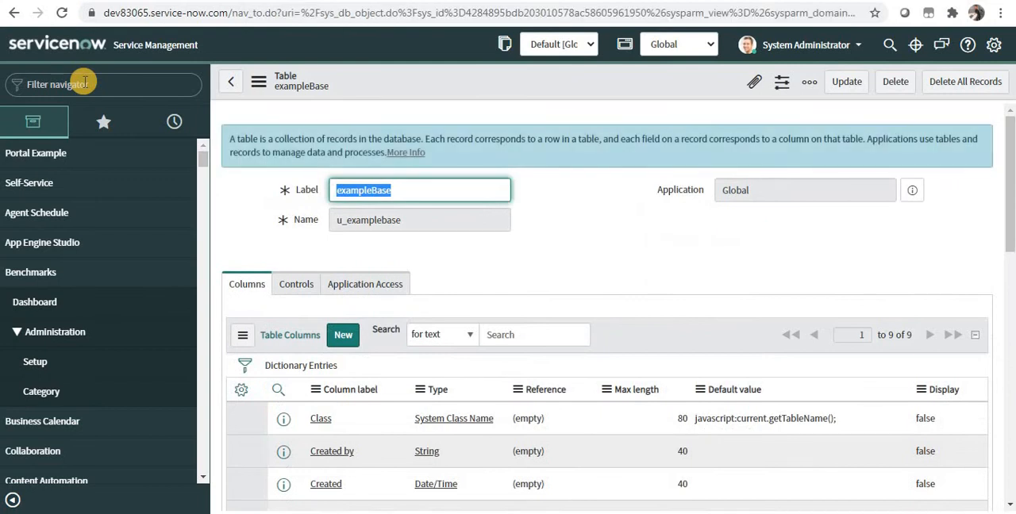
{"action": "type", "text": "example"}
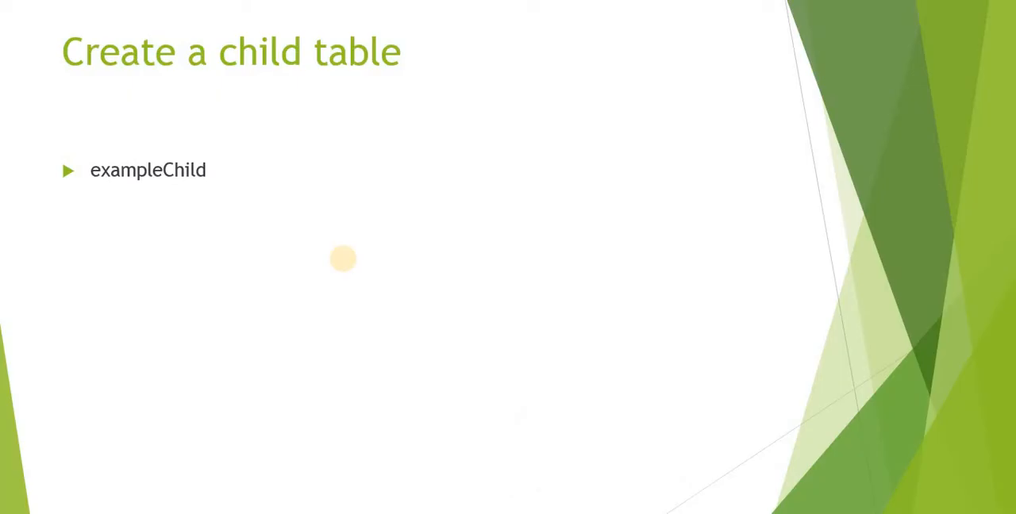
{"action": "key", "text": "alt+Tab"}
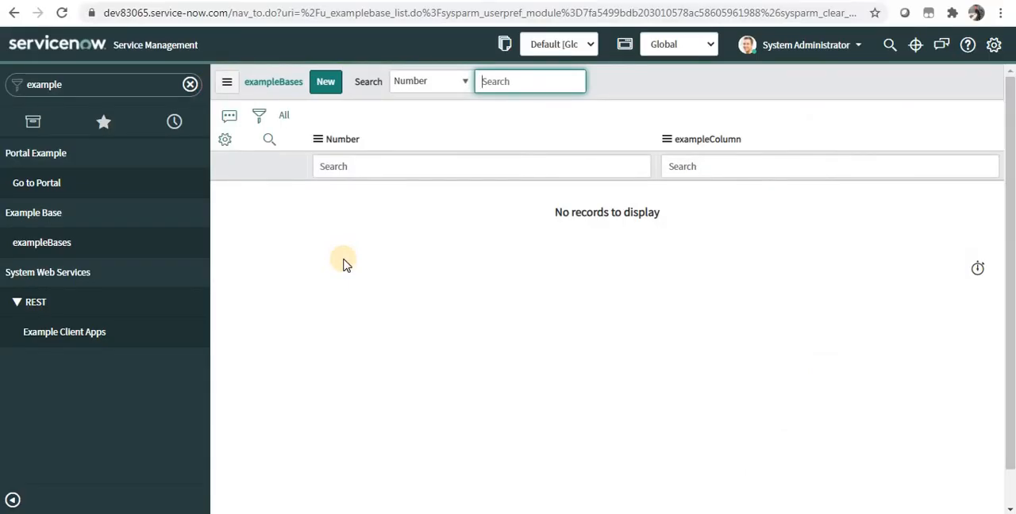
Filter the navigator for "tables", open the System Definition - Tables list and start a new table record.
{"action": "left_click", "coordinate": [100, 76]}
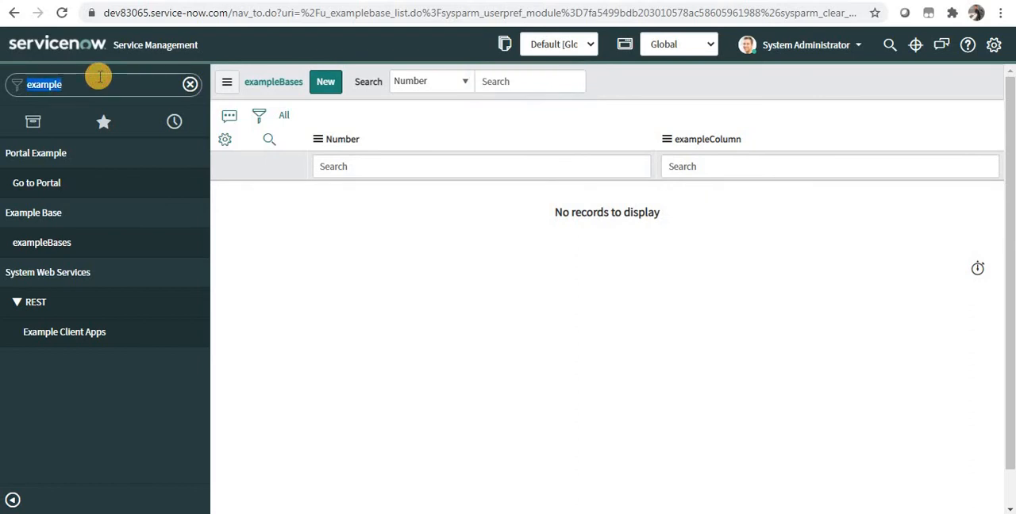
{"action": "type", "text": "tables"}
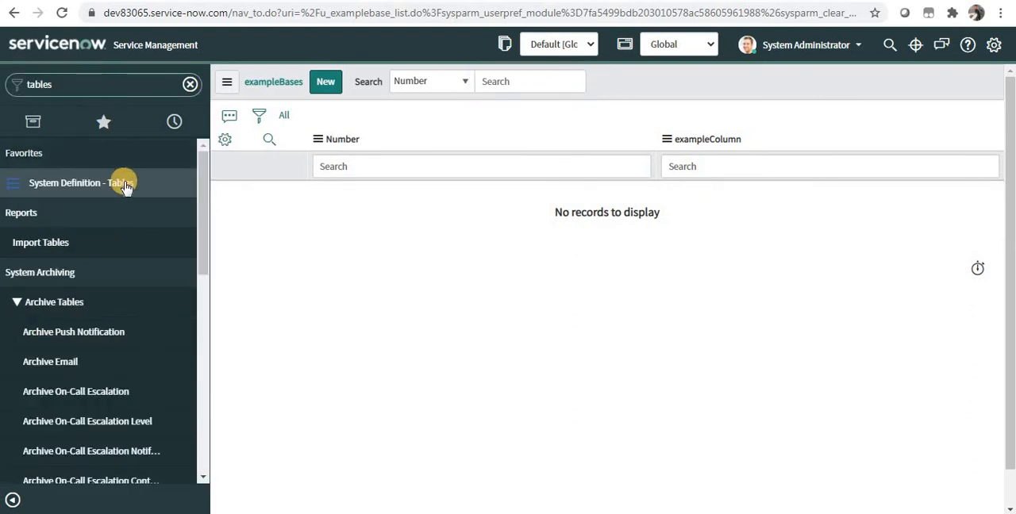
{"action": "left_click", "coordinate": [125, 191]}
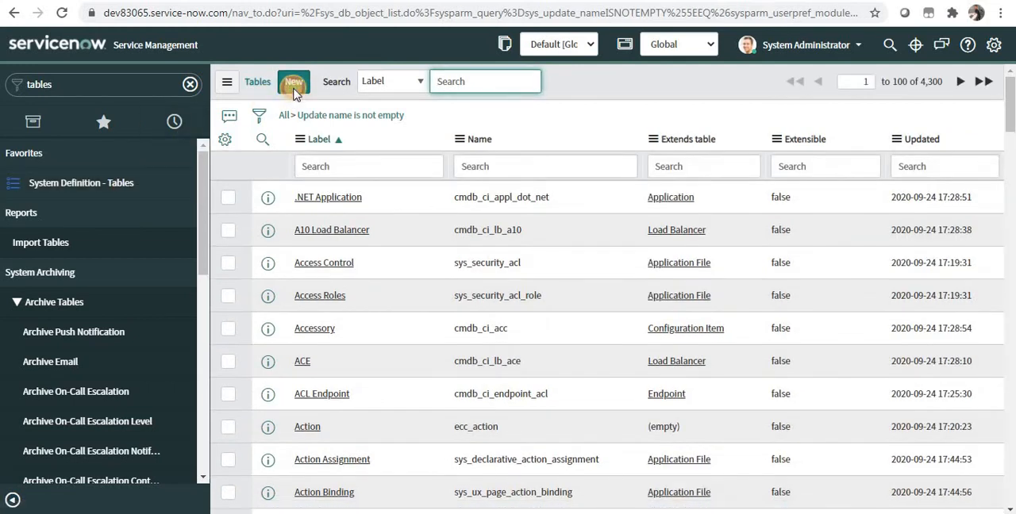
{"action": "left_click", "coordinate": [293, 89]}
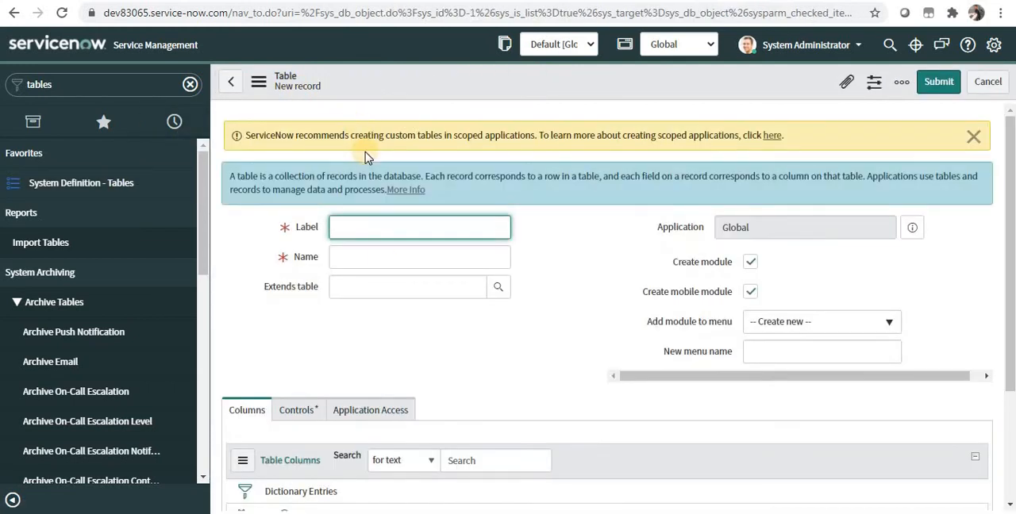
Label the new table exampleChild and let its name and new menu name fill in from the label.
{"action": "type", "text": "e"}
{"action": "key", "text": "BackSpace"}
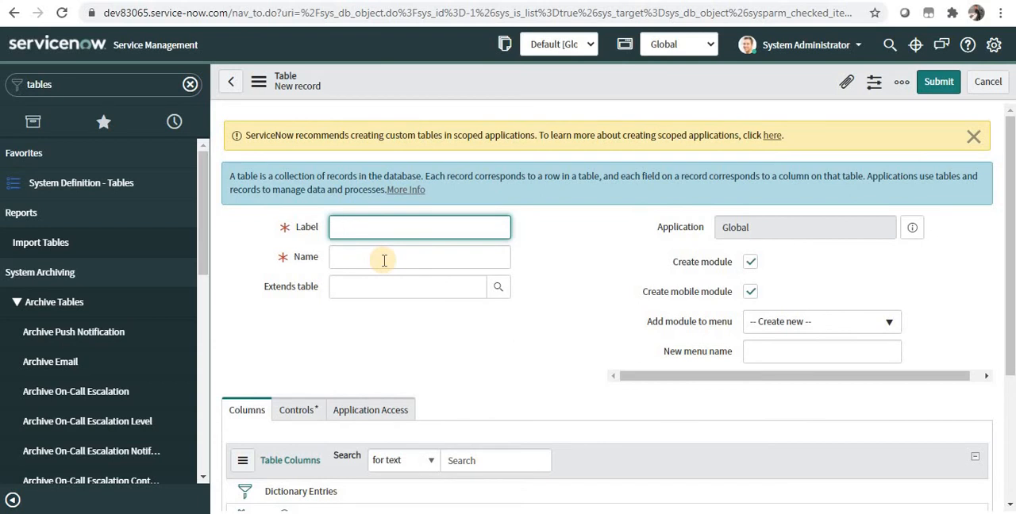
{"action": "type", "text": "exampleChild"}
{"action": "left_click", "coordinate": [403, 266]}
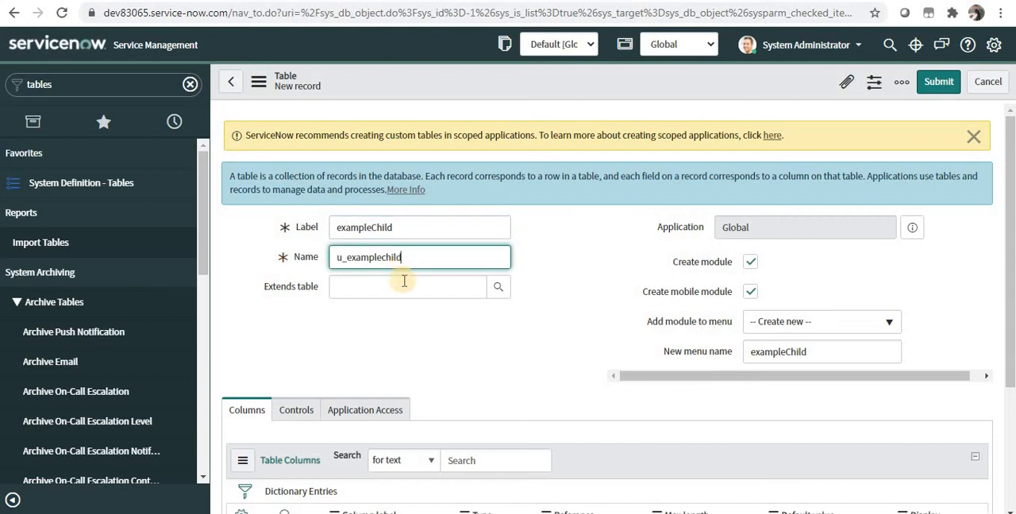
Make the new table extend exampleBase and look at its extensible and live feed control options.
{"action": "left_click", "coordinate": [404, 281]}
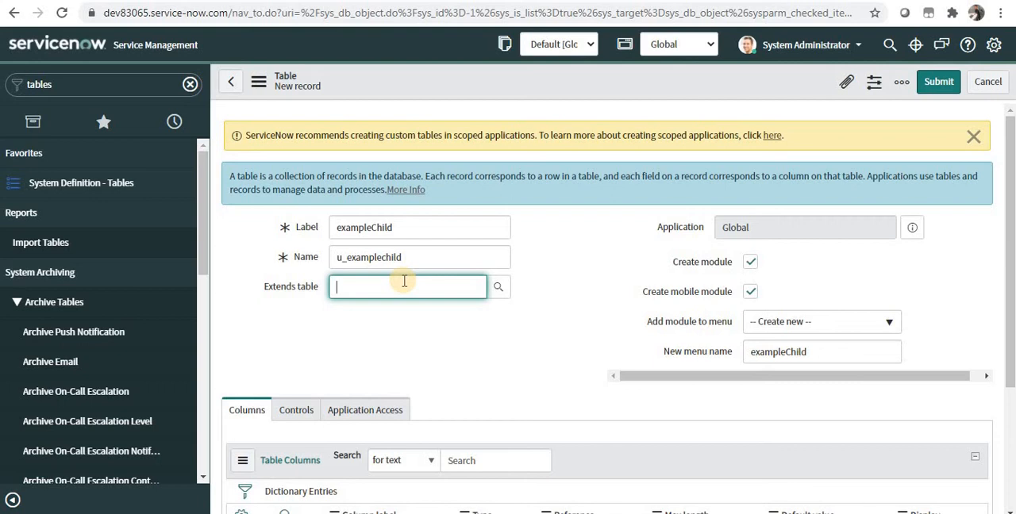
{"action": "type", "text": "example"}
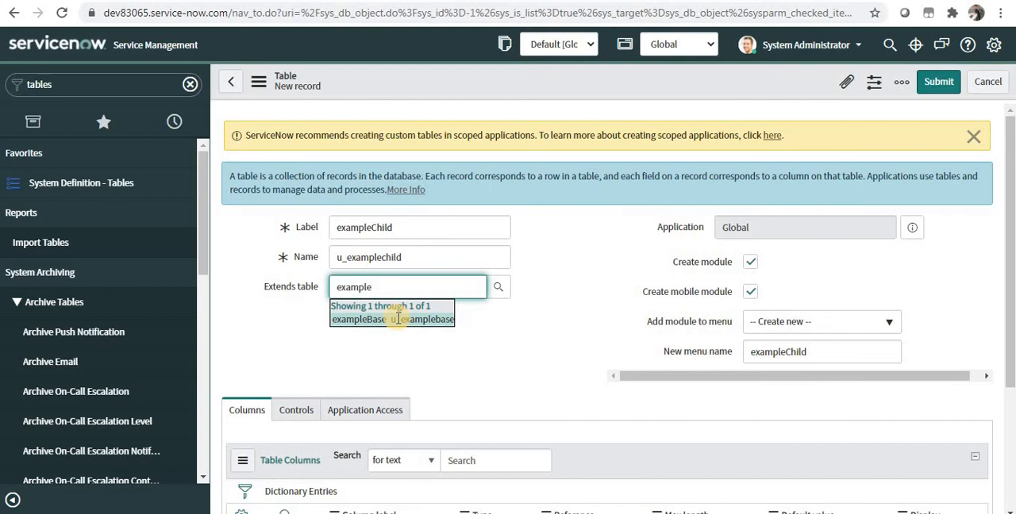
{"action": "left_click", "coordinate": [398, 318]}
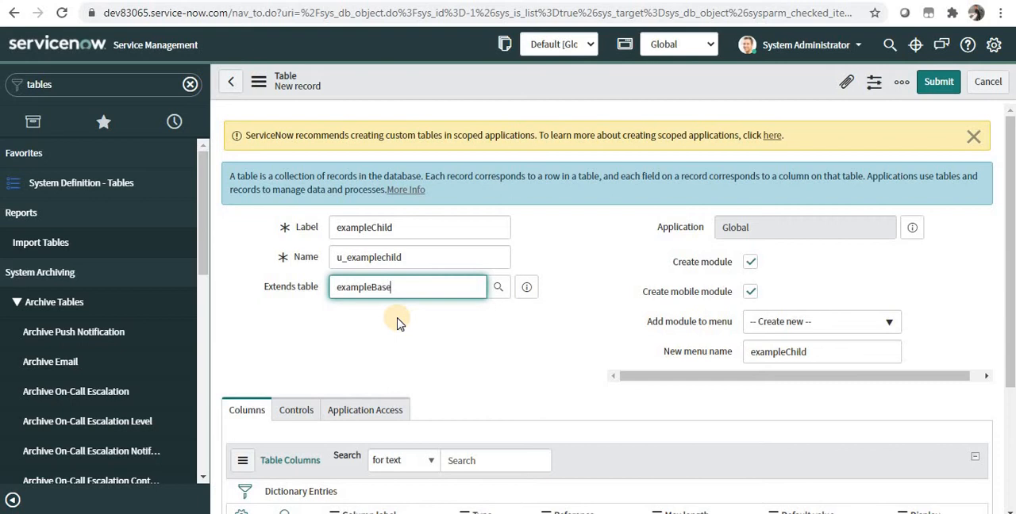
{"action": "left_click", "coordinate": [295, 417]}
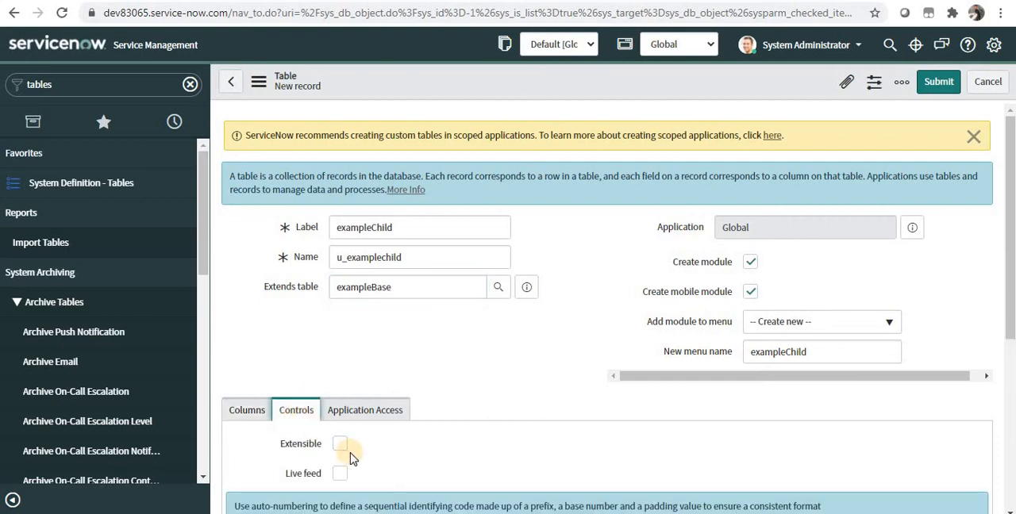
{"action": "left_click", "coordinate": [405, 287]}
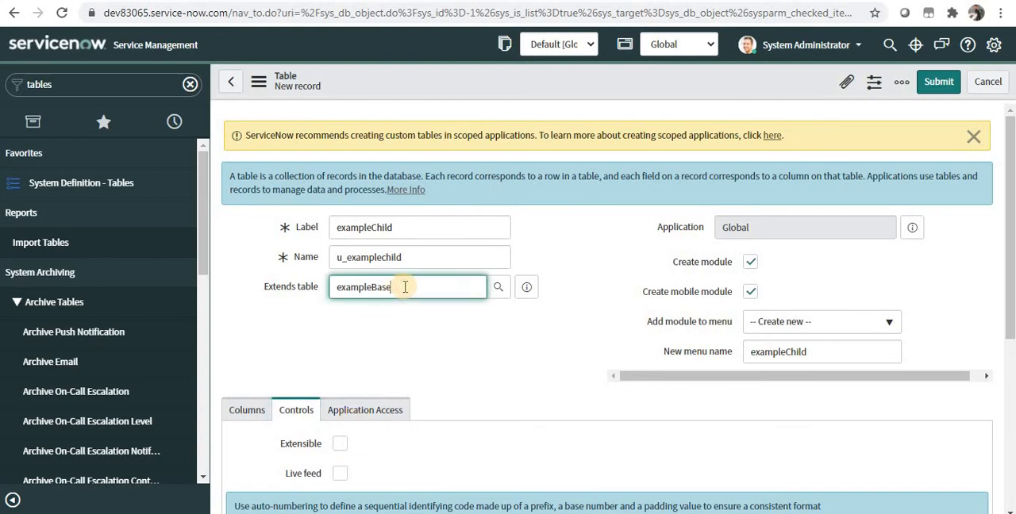
Save the exampleChild table record, keeping the form open, and review the exampleColumn and Number columns inherited from the base table.
{"action": "right_click", "coordinate": [572, 96]}
{"action": "left_click", "coordinate": [574, 102]}
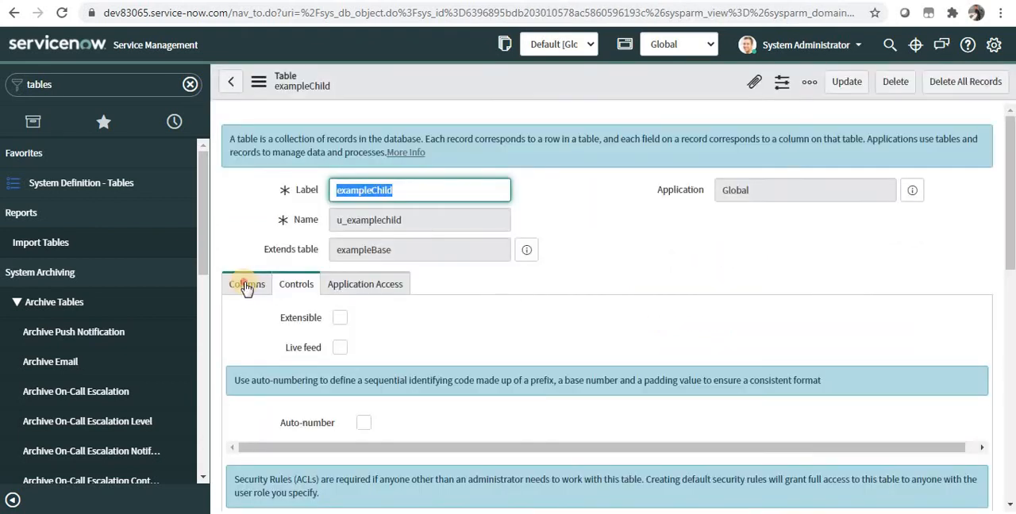
{"action": "left_click", "coordinate": [246, 284]}
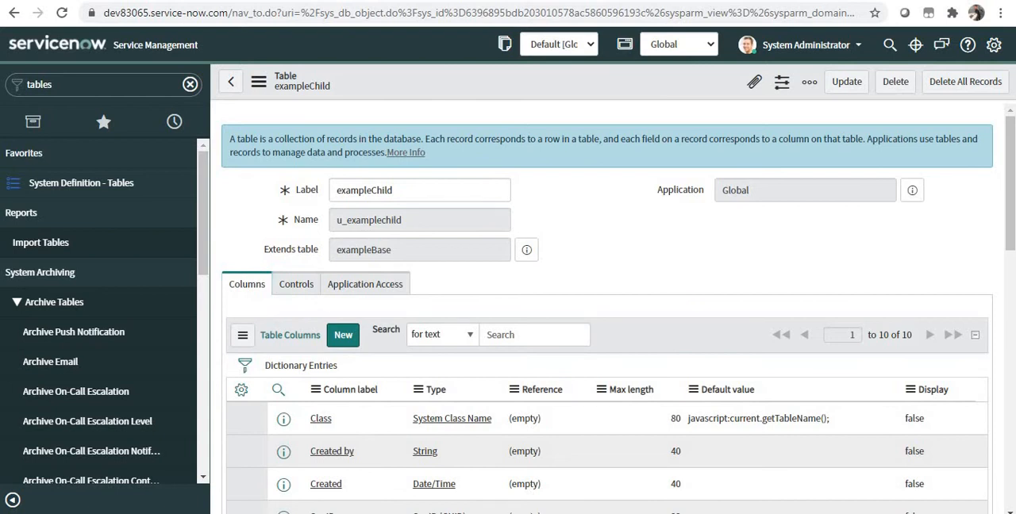
{"action": "left_click_drag", "start_coordinate": [1010, 202], "coordinate": [1006, 297]}
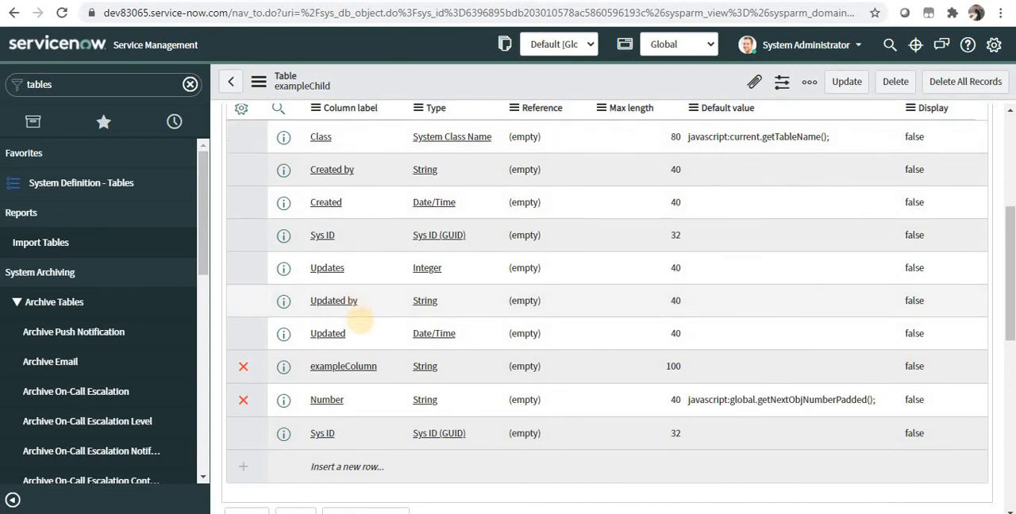
{"action": "left_click", "coordinate": [380, 379]}
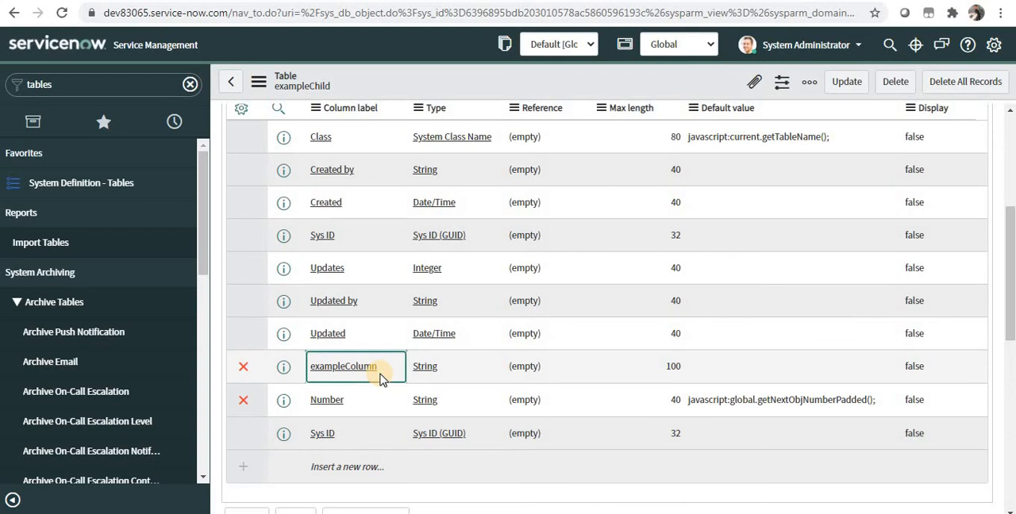
{"action": "left_click", "coordinate": [382, 396]}
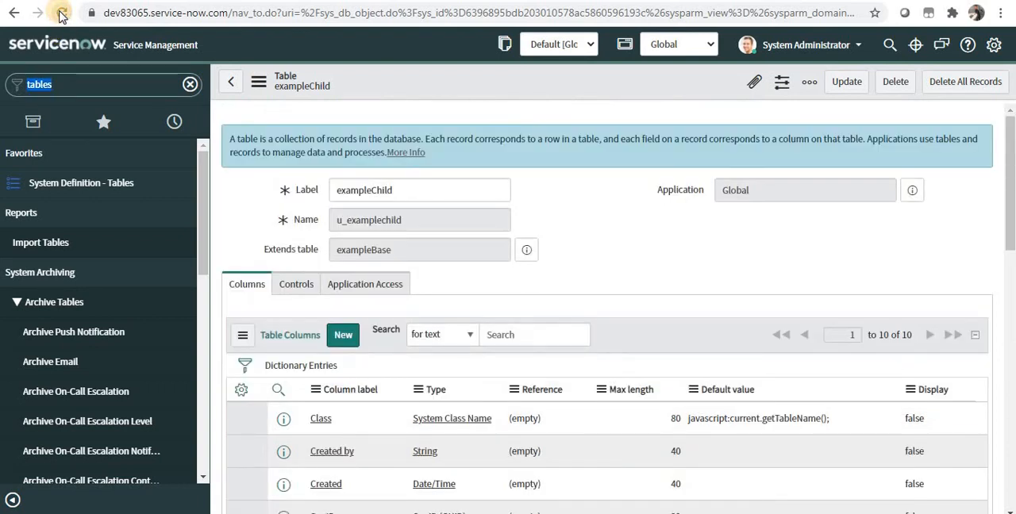
Reload the page and filter the navigator for "exampl" to find the child table's module.
{"action": "left_click", "coordinate": [62, 13]}
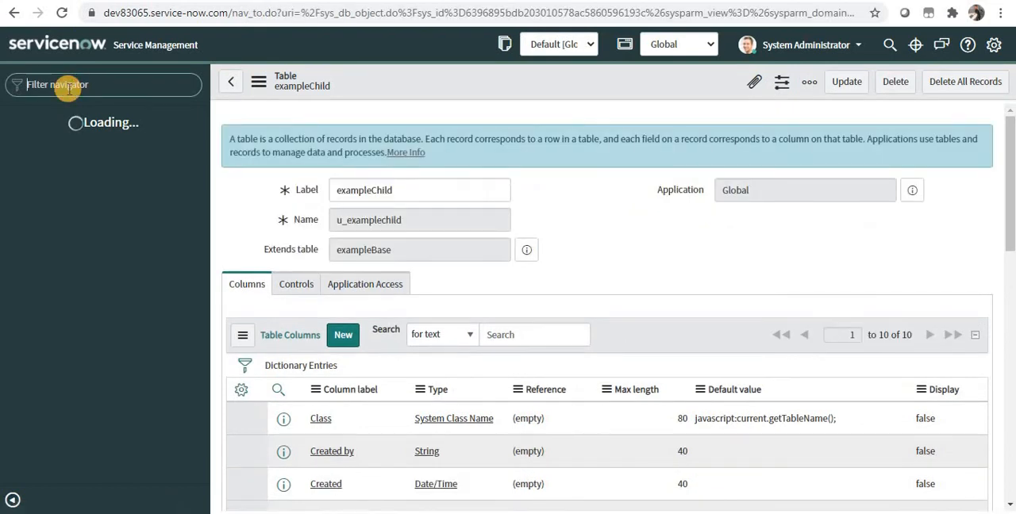
{"action": "type", "text": "exampl"}
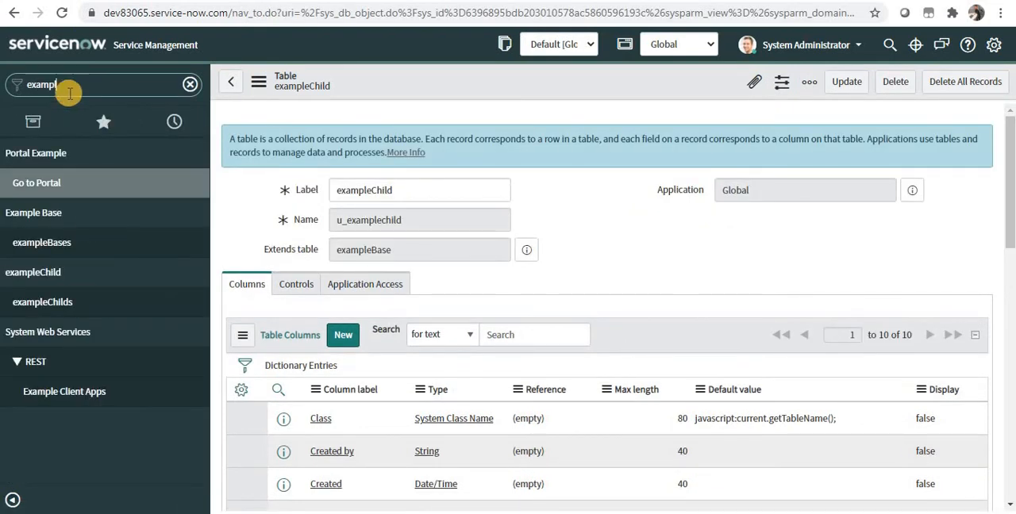
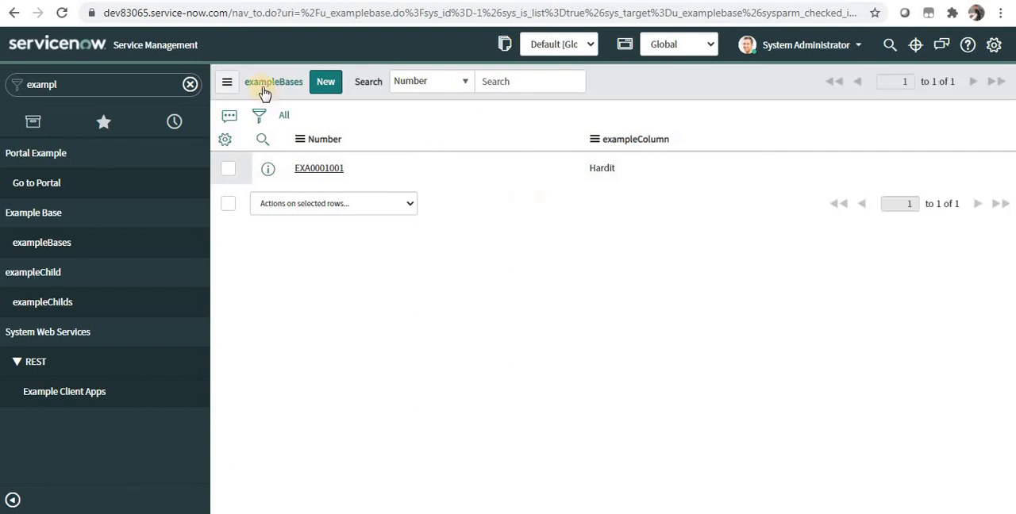
Create a new exampleChild record with exampleColumn set to XYZ and submit it.
{"action": "left_click", "coordinate": [268, 86]}
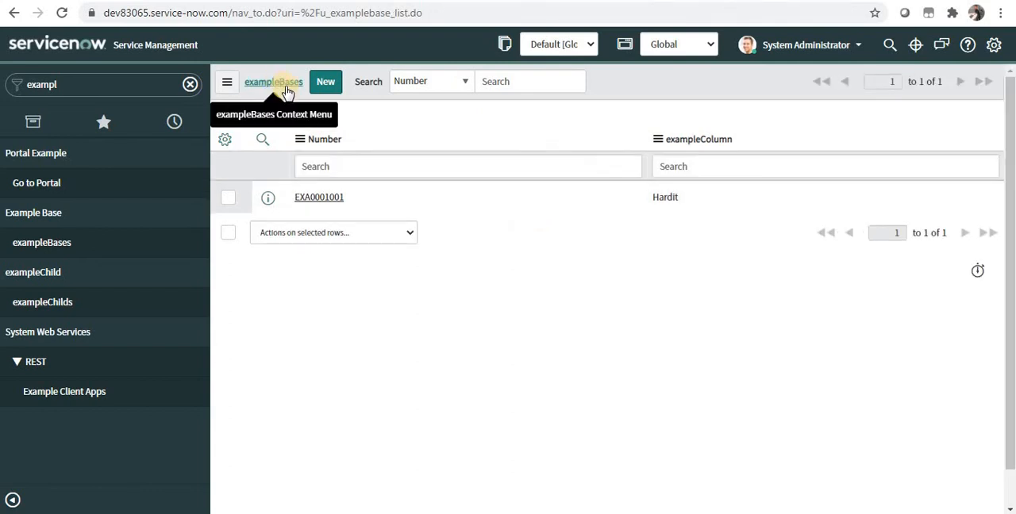
{"action": "left_click", "coordinate": [73, 305]}
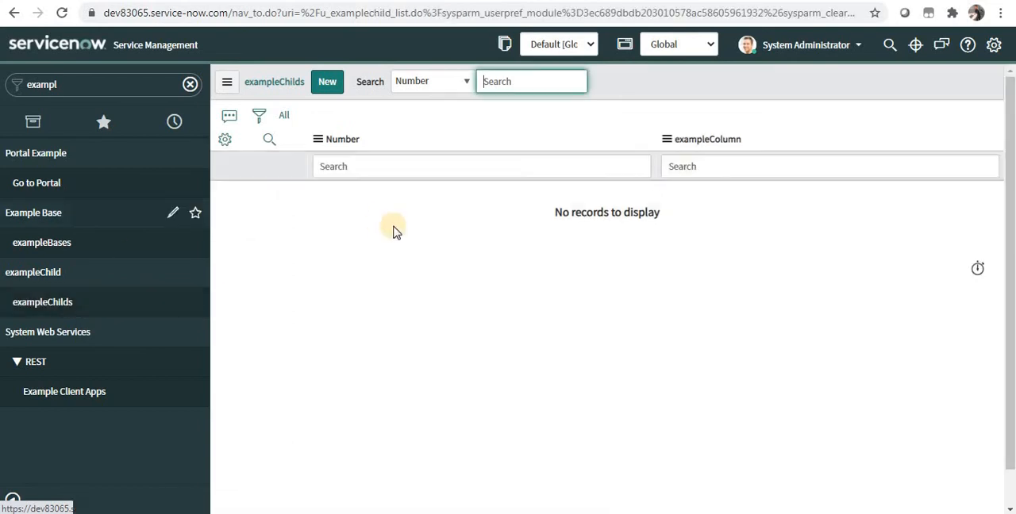
{"action": "left_click", "coordinate": [336, 92]}
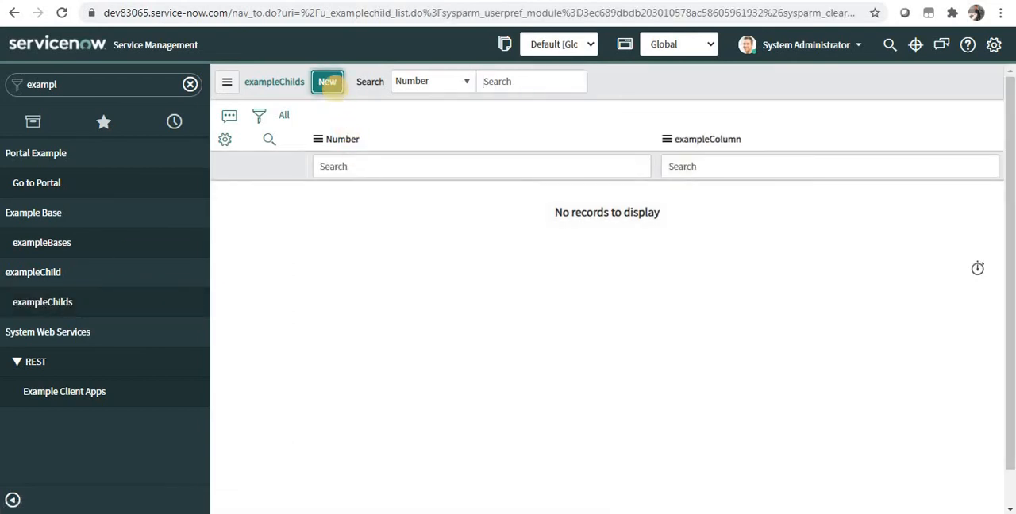
{"action": "left_click", "coordinate": [337, 94]}
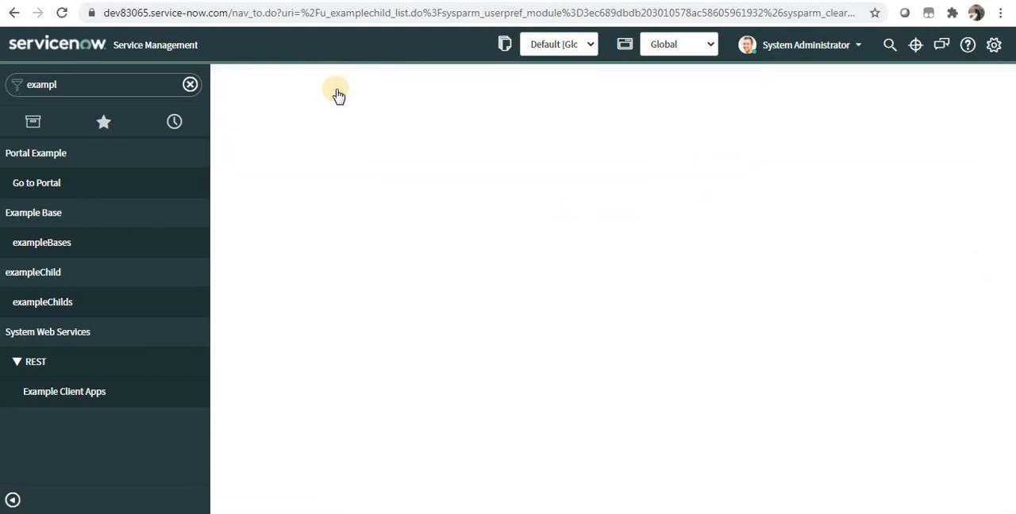
{"action": "left_click", "coordinate": [354, 165]}
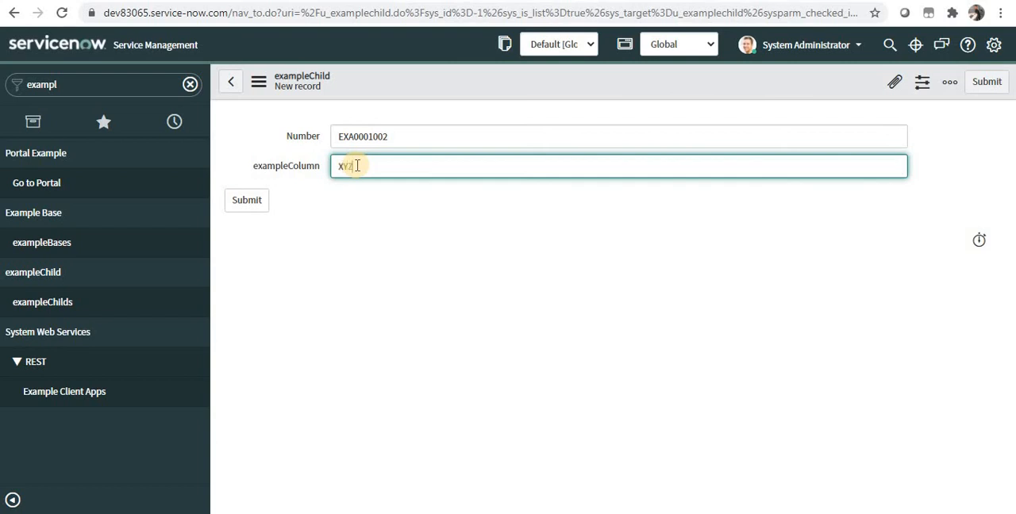
{"action": "type", "text": "XYZ"}
{"action": "left_click", "coordinate": [253, 202]}
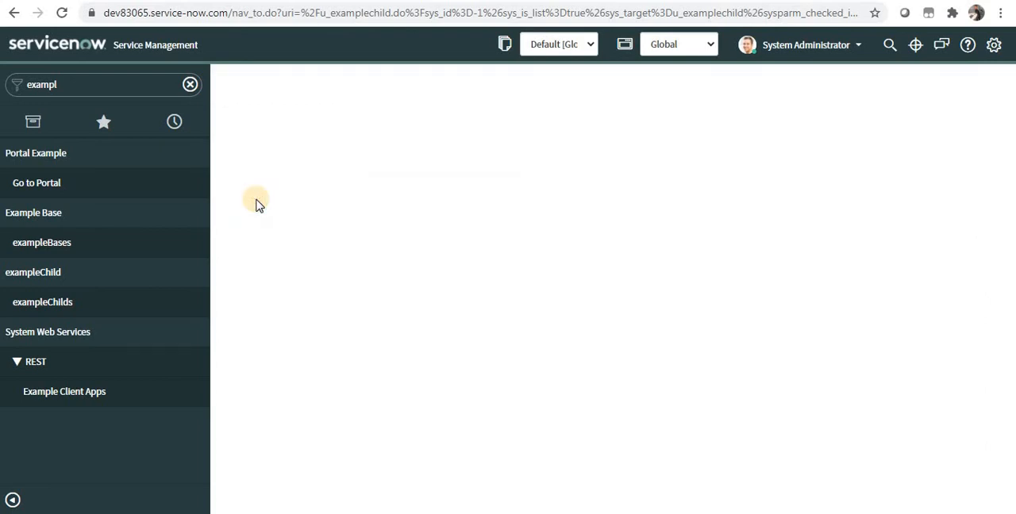
Check the exampleBases list and then the exampleChilds list for the XYZ record.
{"action": "left_click", "coordinate": [75, 247]}
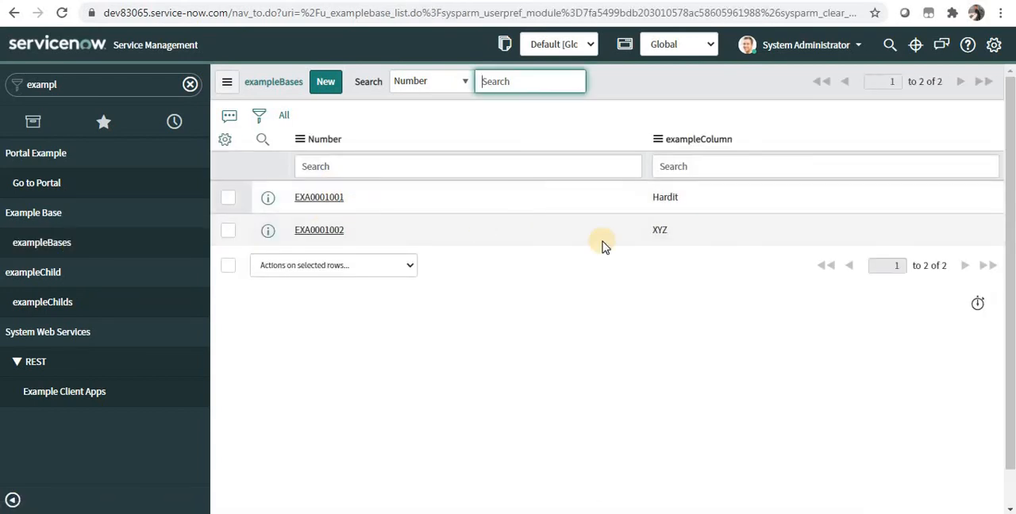
{"action": "double_click", "coordinate": [654, 232]}
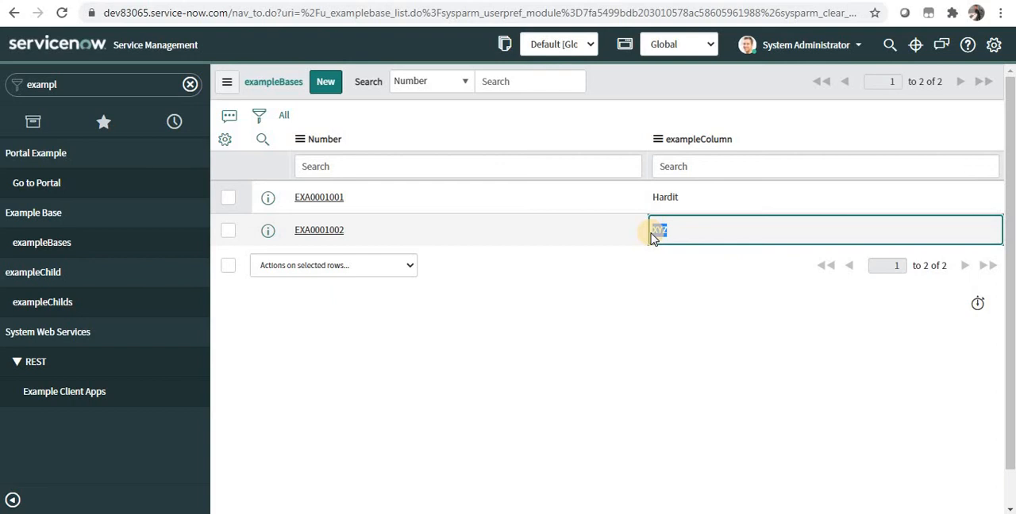
{"action": "left_click", "coordinate": [85, 315]}
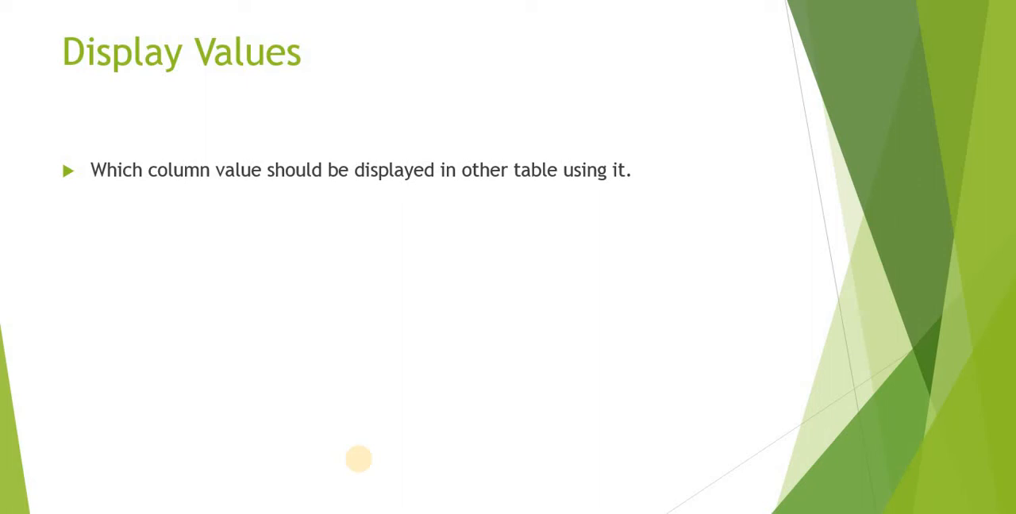
Switch back from the slides to ServiceNow and open the exampleBase table's configuration from its record list.
{"action": "key", "text": "alt+Tab"}
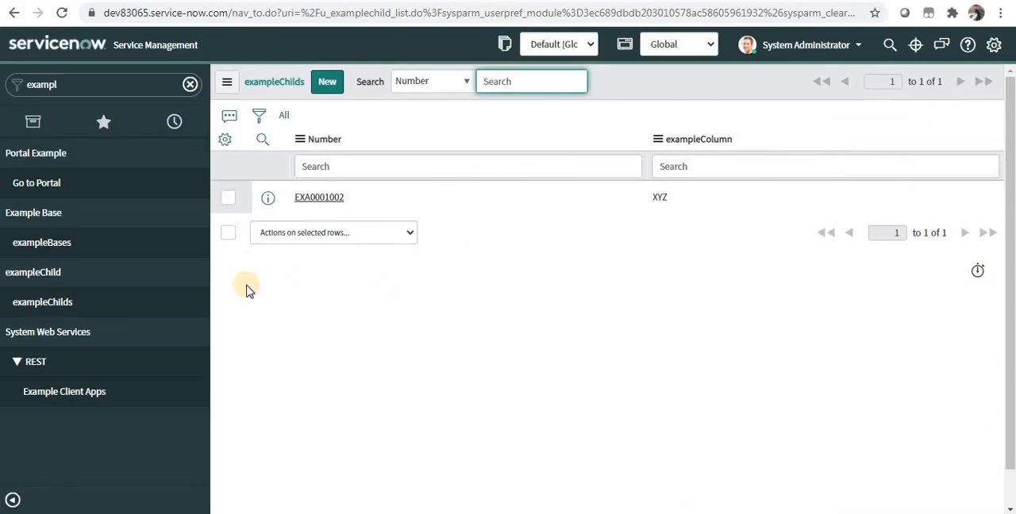
{"action": "left_click", "coordinate": [112, 251]}
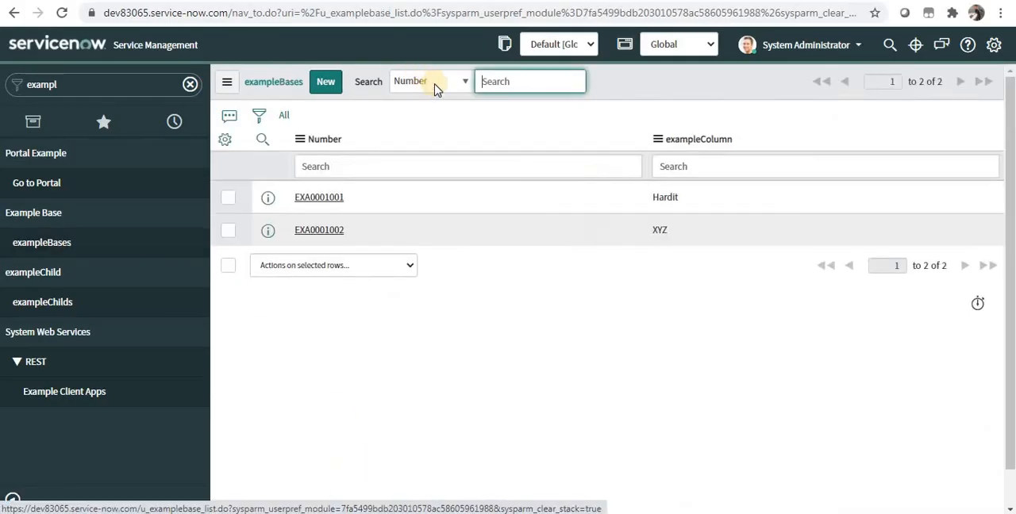
{"action": "right_click", "coordinate": [328, 141]}
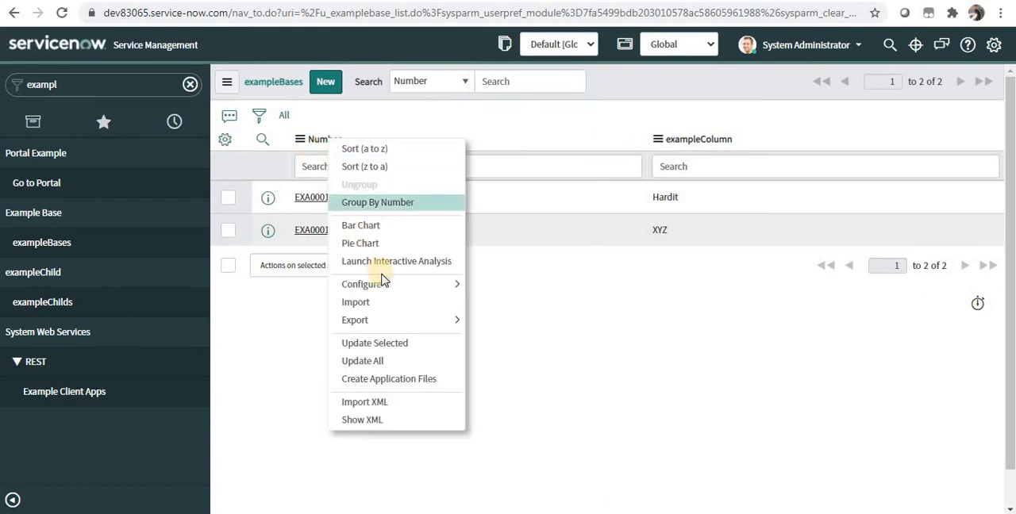
{"action": "mouse_move", "coordinate": [389, 287]}
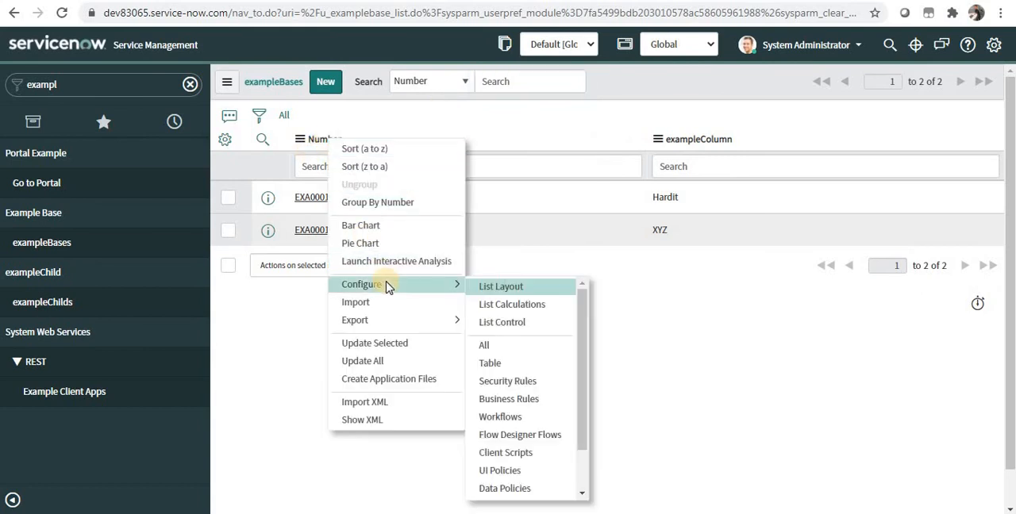
{"action": "left_click", "coordinate": [532, 372]}
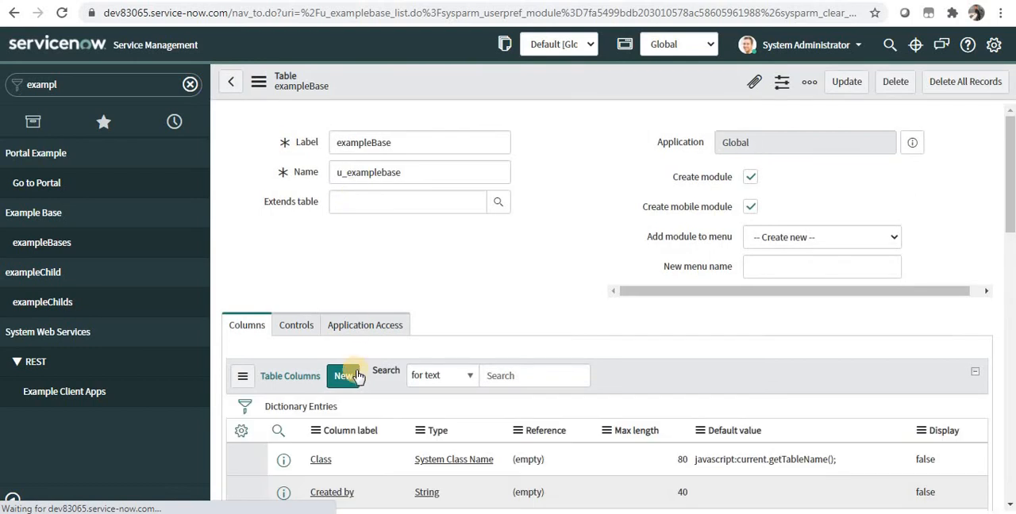
Start a new exampleBase column of type Reference and label it User.
{"action": "left_click", "coordinate": [352, 374]}
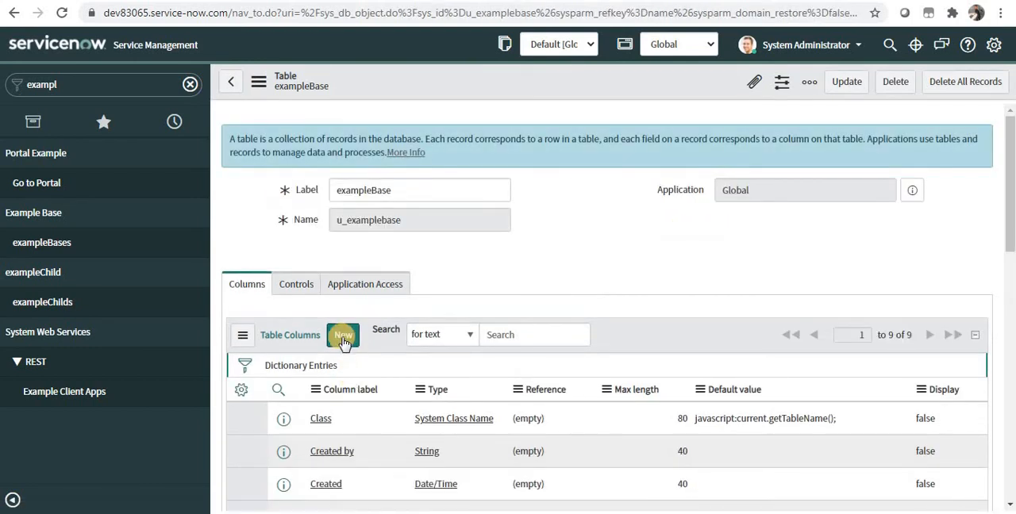
{"action": "left_click", "coordinate": [343, 340]}
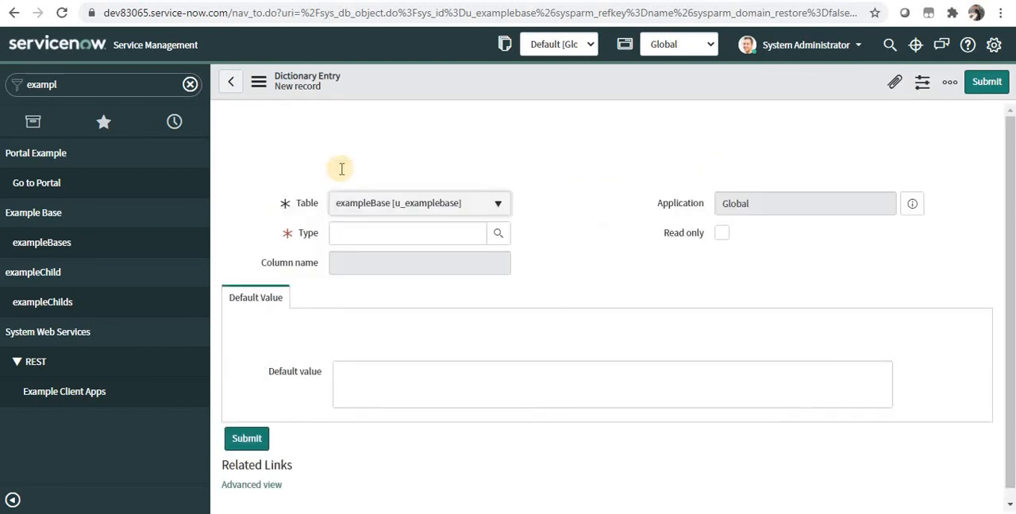
{"action": "left_click", "coordinate": [358, 233]}
{"action": "type", "text": "refe"}
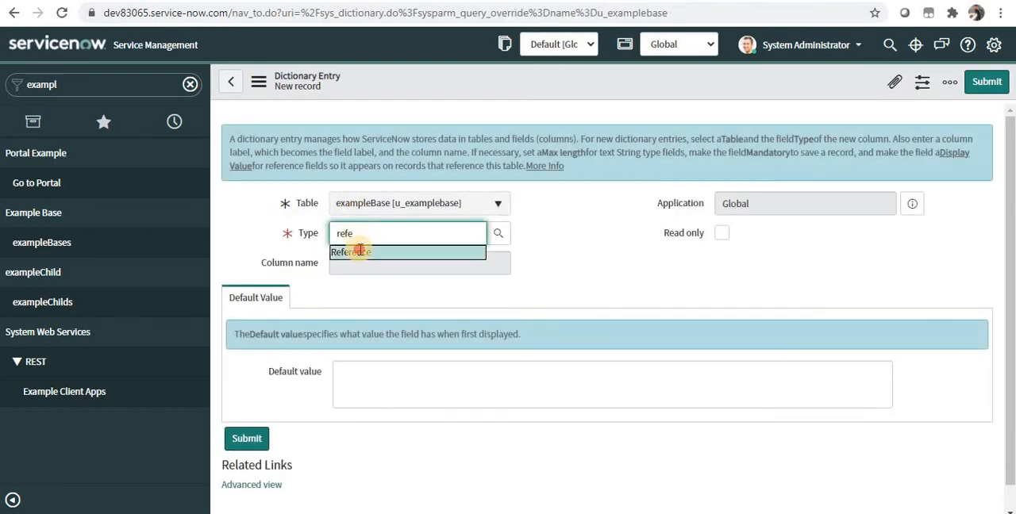
{"action": "left_click", "coordinate": [358, 254]}
{"action": "left_click", "coordinate": [361, 258]}
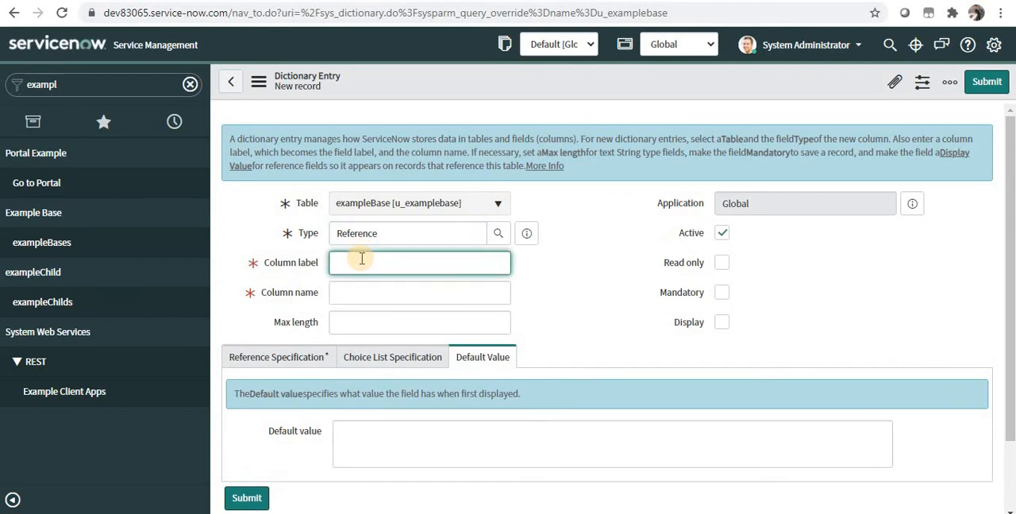
{"action": "type", "text": "User"}
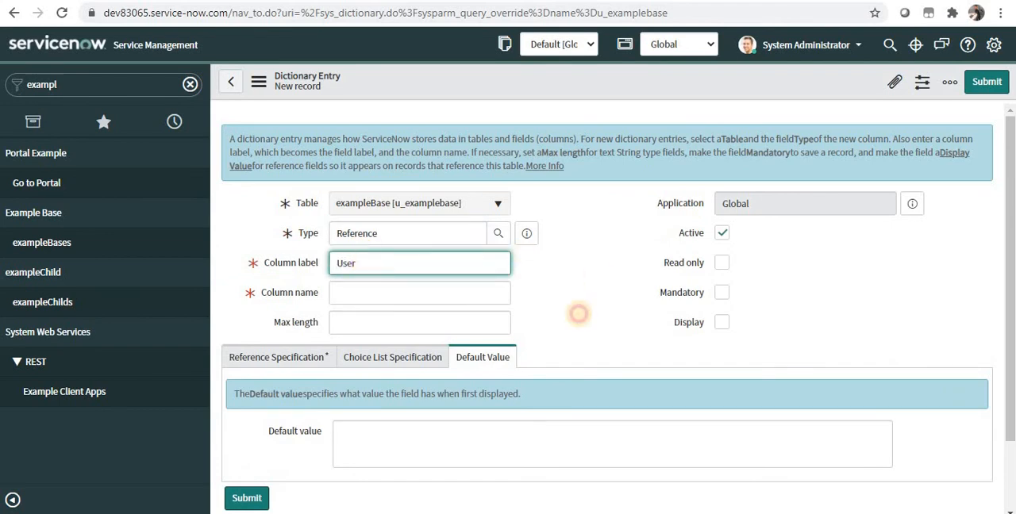
Make the new column reference the User table (sys_user), submit it, and check it among the table columns.
{"action": "left_click", "coordinate": [263, 357]}
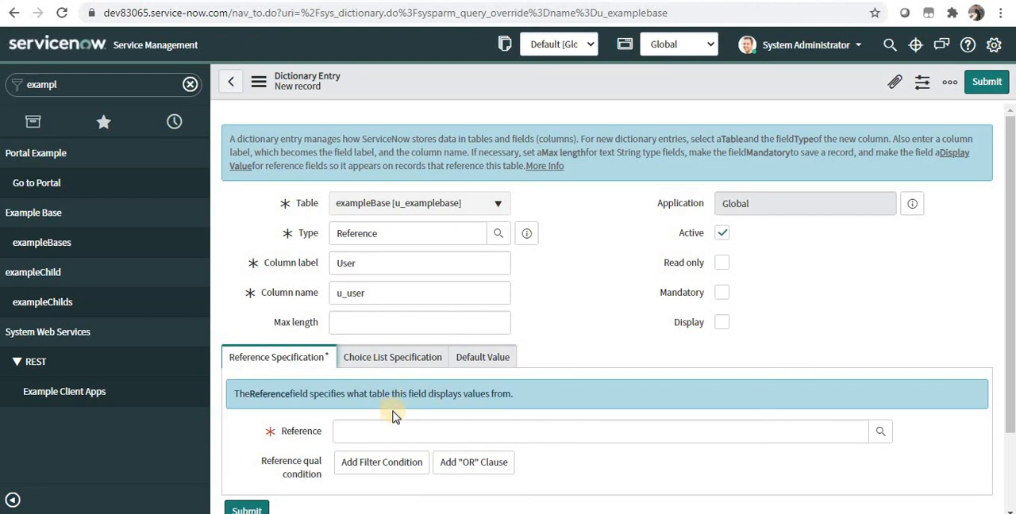
{"action": "left_click", "coordinate": [393, 420]}
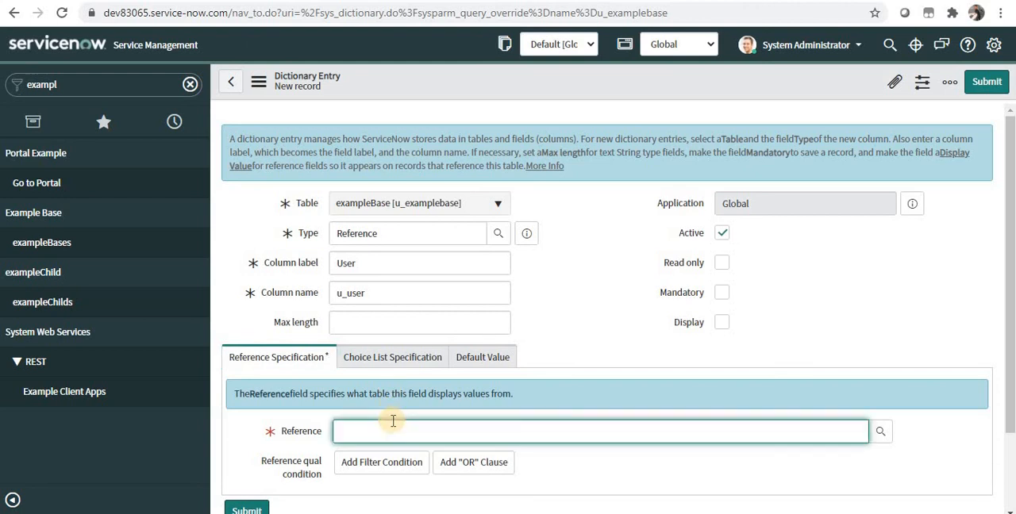
{"action": "type", "text": "user"}
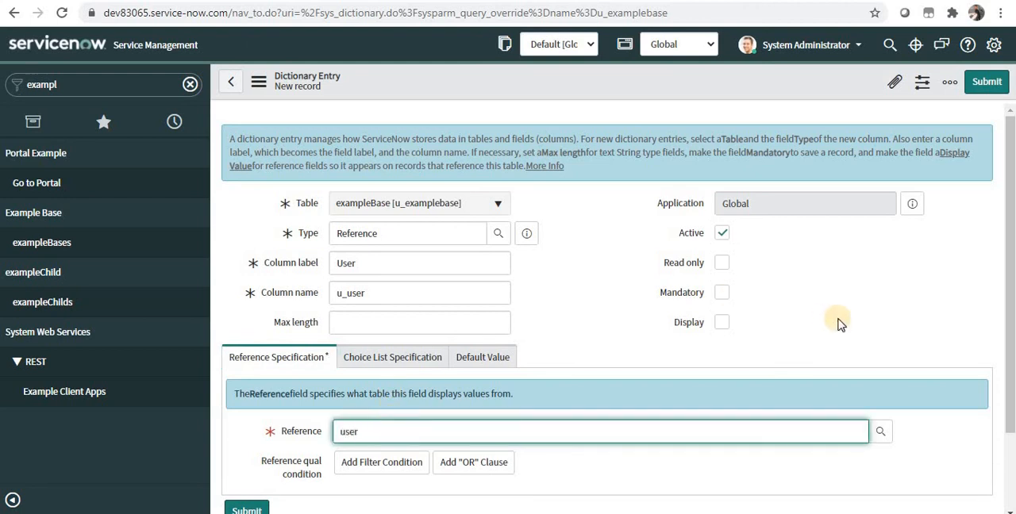
{"action": "left_click", "coordinate": [1008, 365]}
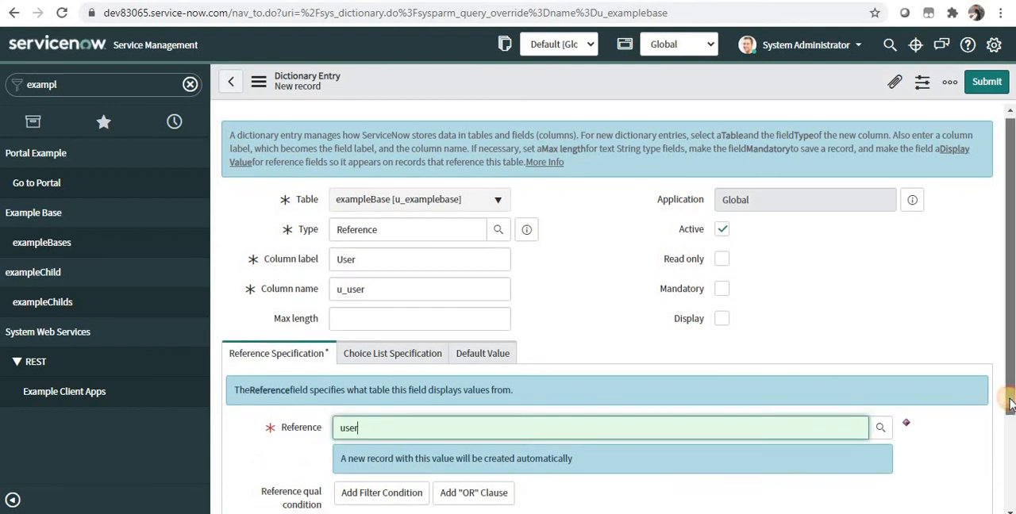
{"action": "left_click_drag", "start_coordinate": [1008, 385], "coordinate": [1009, 447]}
{"action": "left_click", "coordinate": [445, 345]}
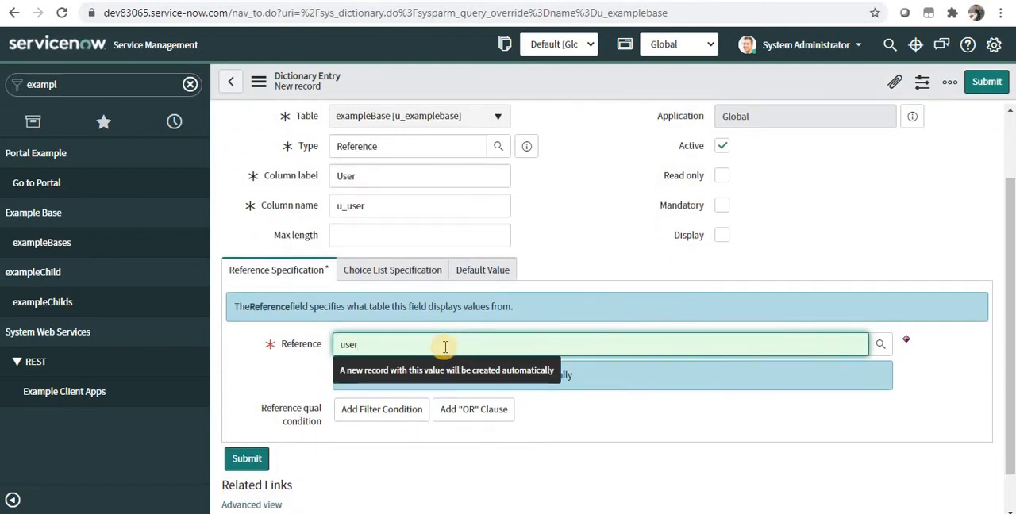
{"action": "key", "text": "BackSpace"}
{"action": "type", "text": "r"}
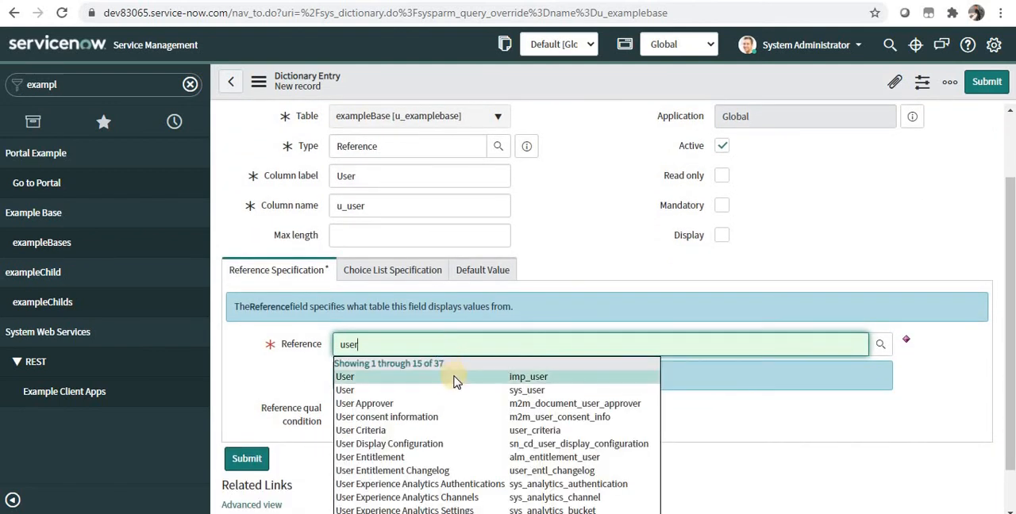
{"action": "left_click", "coordinate": [455, 392]}
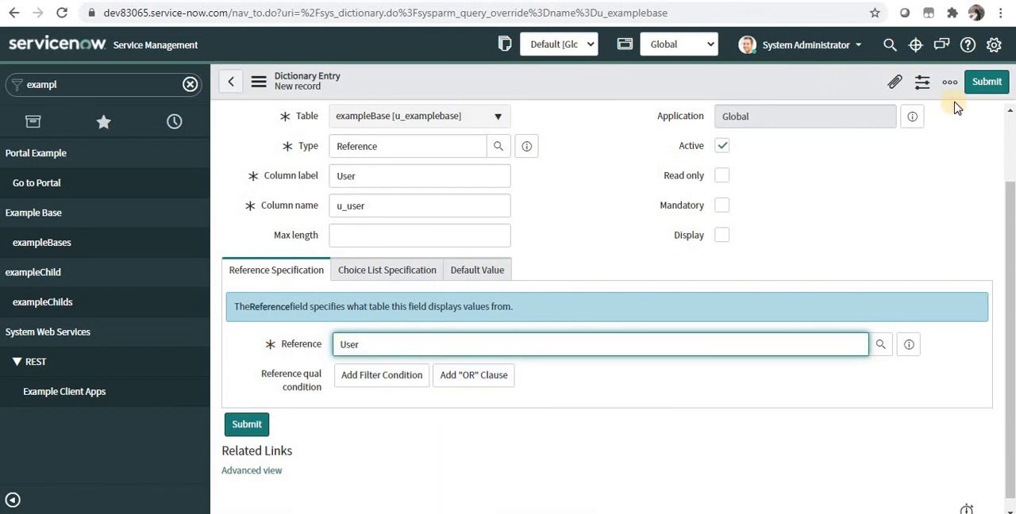
{"action": "left_click", "coordinate": [981, 90]}
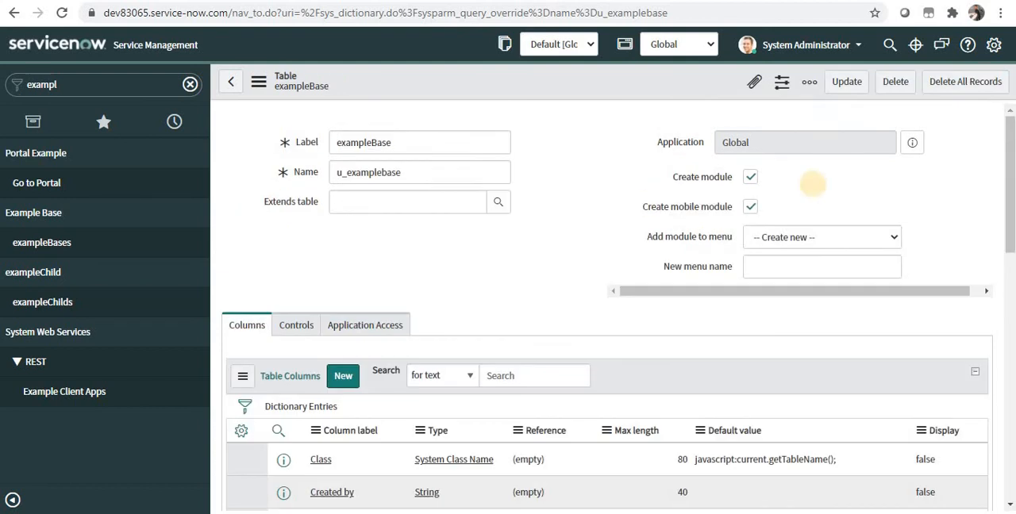
{"action": "left_click_drag", "start_coordinate": [1012, 229], "coordinate": [1014, 267]}
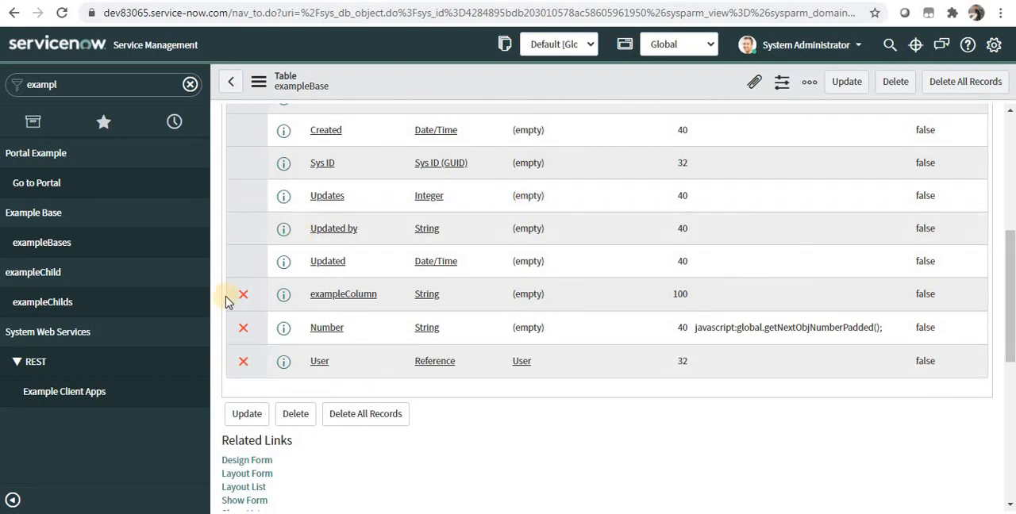
Open the first exampleBase record and fill its User field with the first user from the lookup list.
{"action": "left_click", "coordinate": [90, 248]}
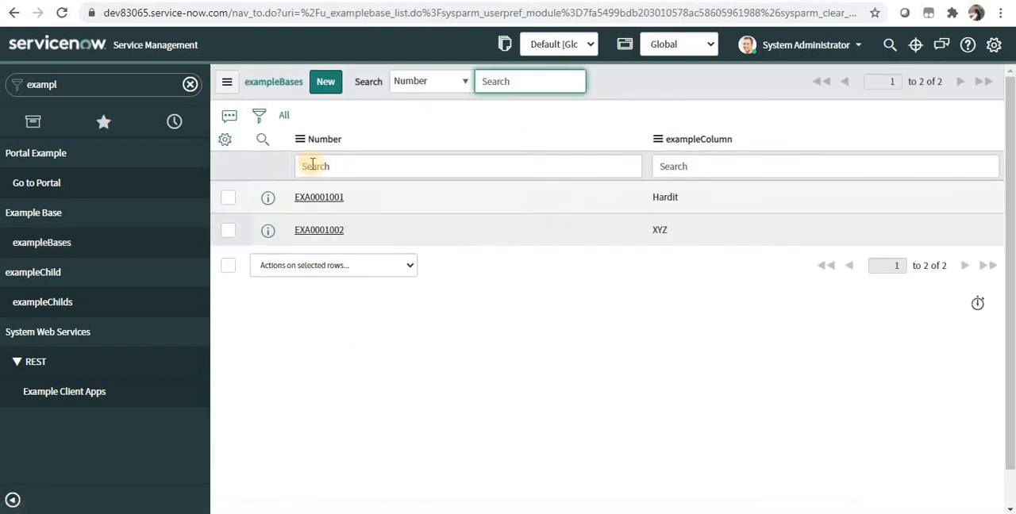
{"action": "left_click", "coordinate": [334, 205]}
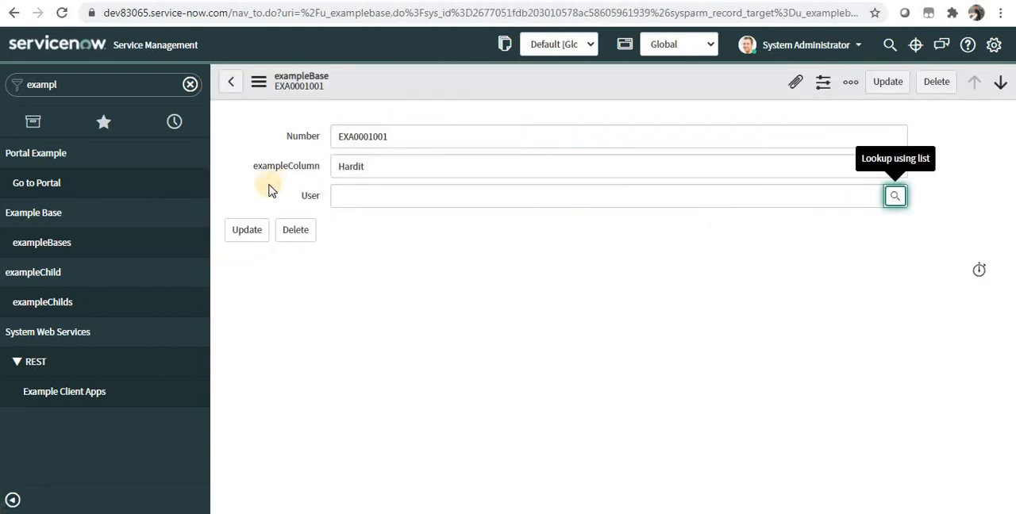
{"action": "left_click", "coordinate": [359, 200]}
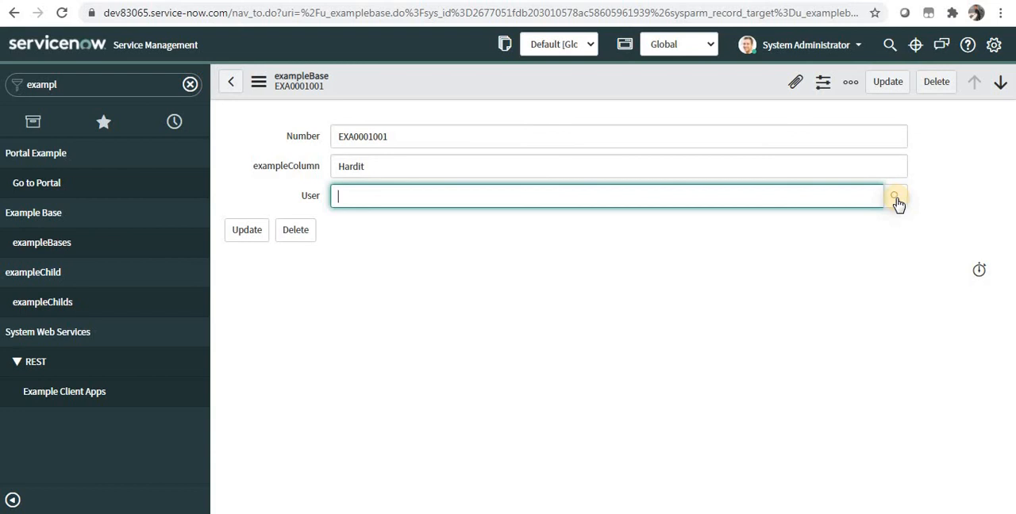
{"action": "left_click", "coordinate": [896, 199]}
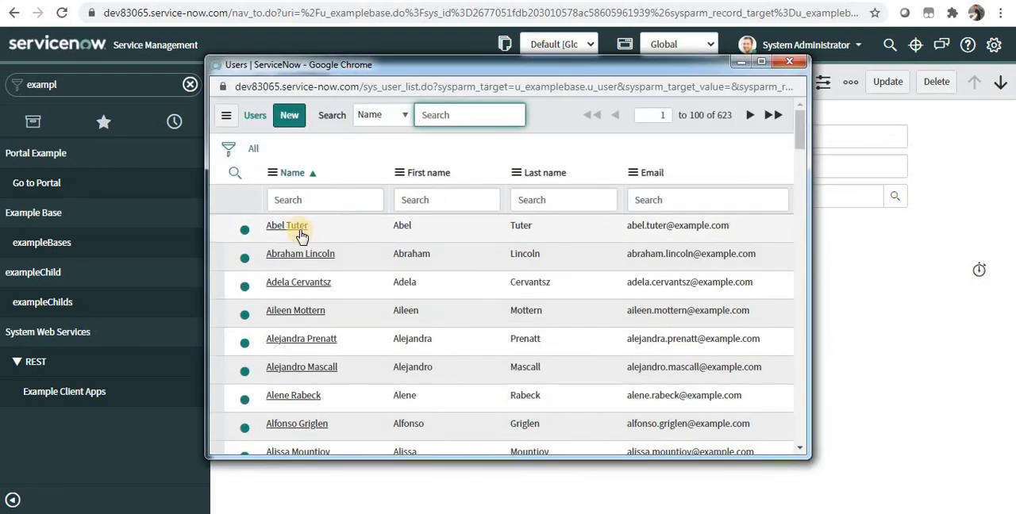
{"action": "left_click", "coordinate": [300, 230]}
Examine the display value shown in the record's User reference field by highlighting its text.
{"action": "left_click", "coordinate": [320, 198]}
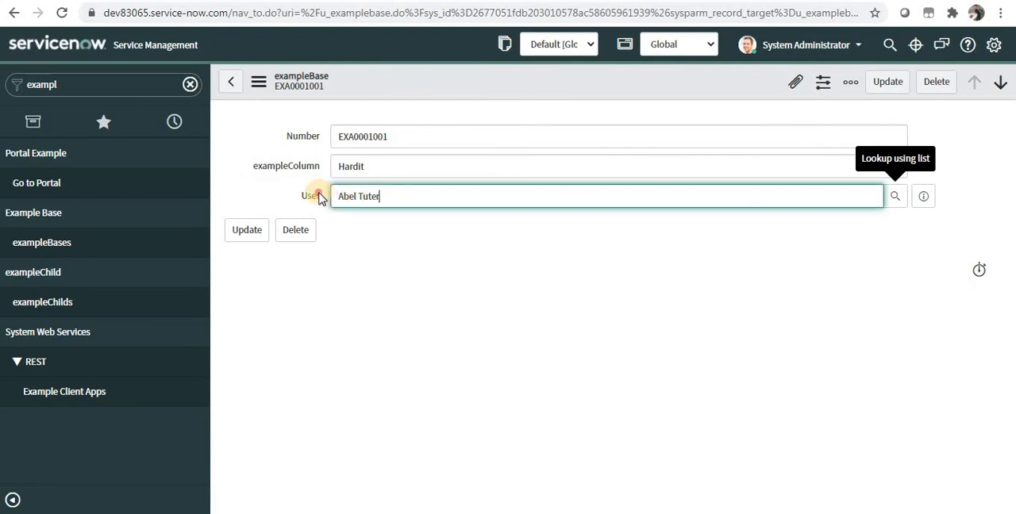
{"action": "left_click", "coordinate": [318, 196]}
{"action": "left_click", "coordinate": [420, 196]}
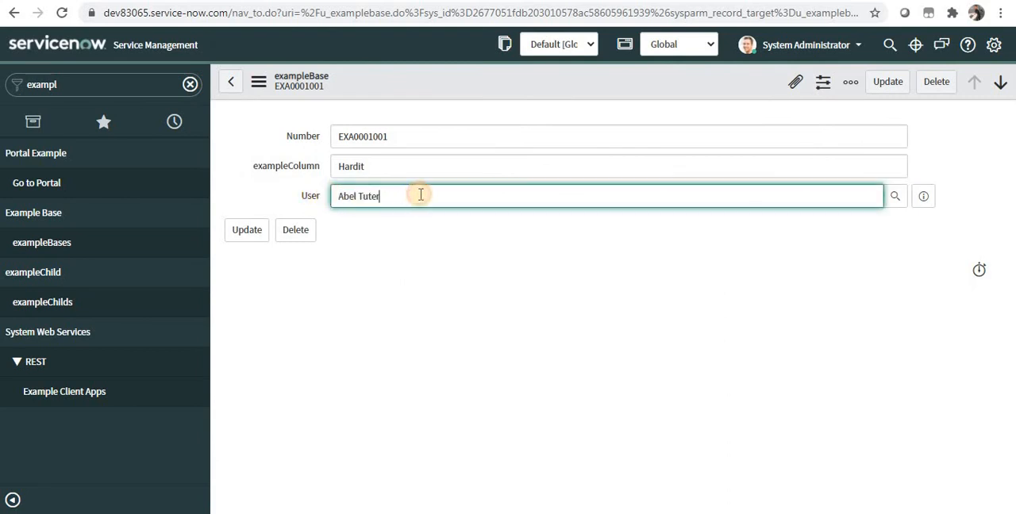
{"action": "key", "text": "ctrl+a"}
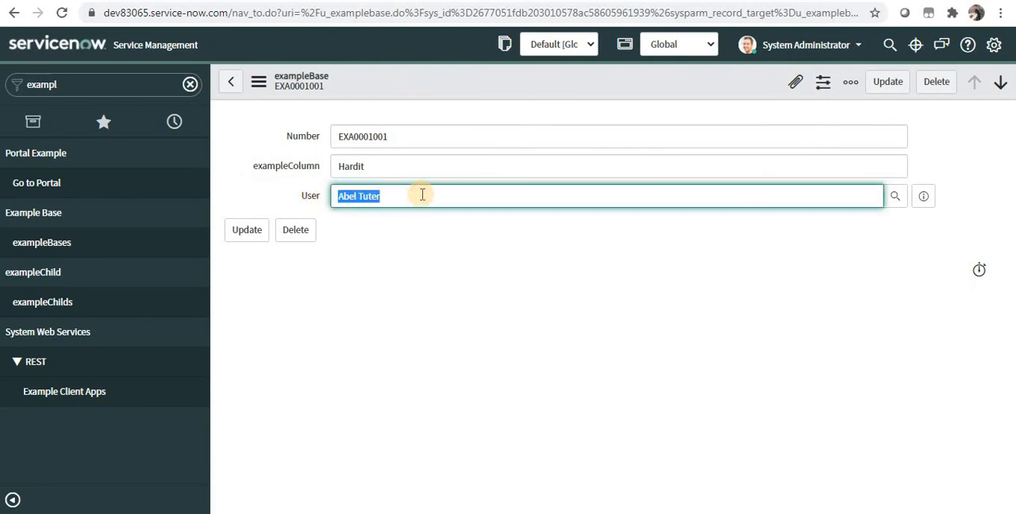
Clear the record's User field and fill it again with the first user from the lookup list.
{"action": "key", "text": "BackSpace"}
{"action": "left_click", "coordinate": [897, 199]}
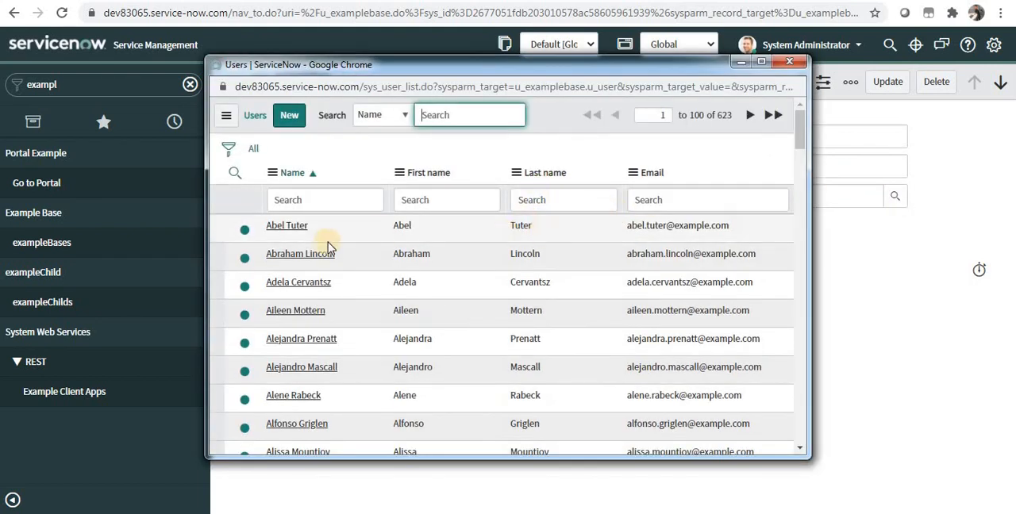
{"action": "left_click", "coordinate": [299, 229]}
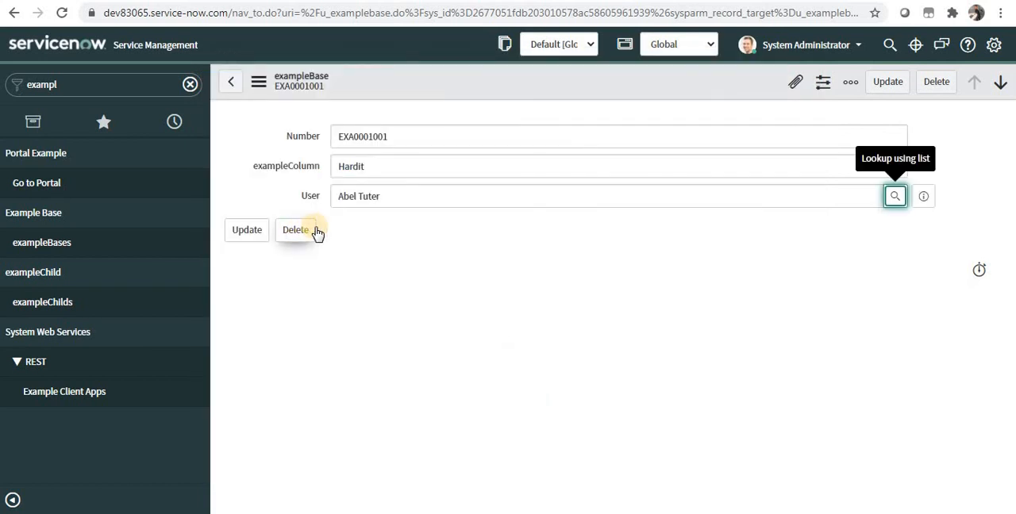
Open the sys_user list in a new window and go to the User table's configuration.
{"action": "double_click", "coordinate": [93, 85]}
{"action": "type", "text": "sys_user"}
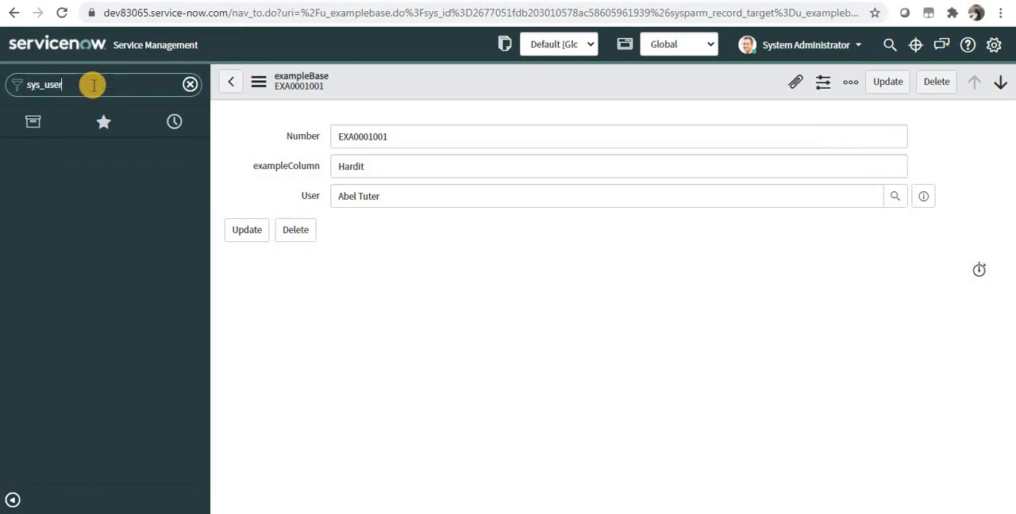
{"action": "type", "text": ".list"}
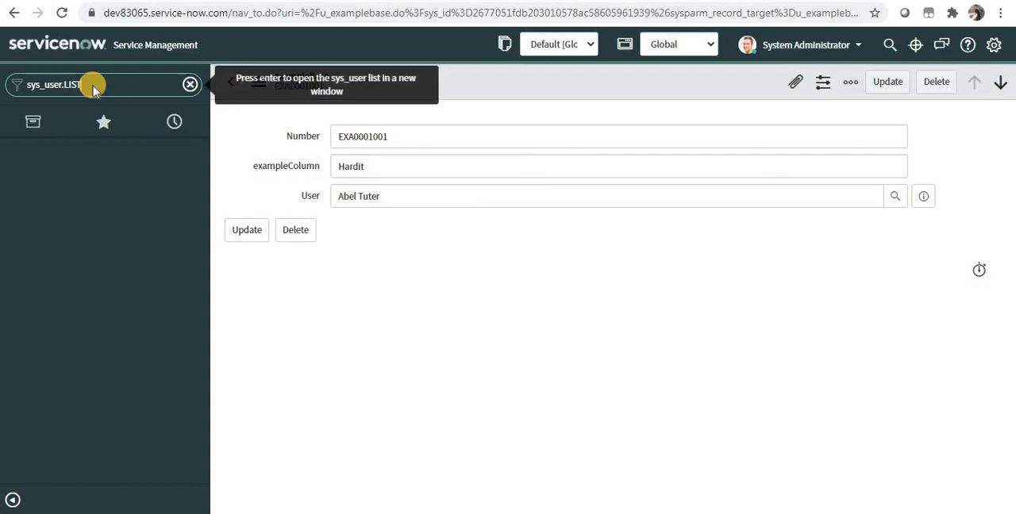
{"action": "key", "text": "Return"}
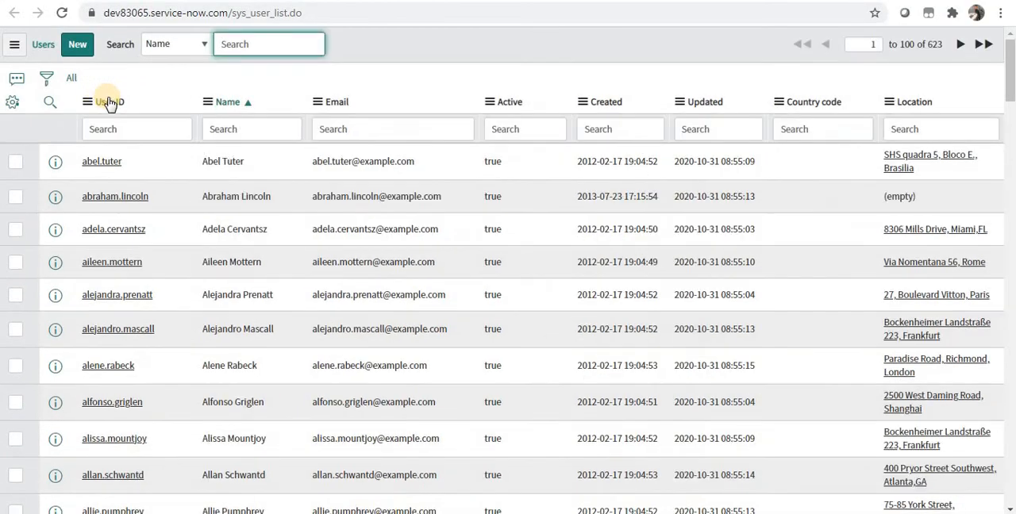
{"action": "right_click", "coordinate": [108, 103]}
{"action": "mouse_move", "coordinate": [183, 247]}
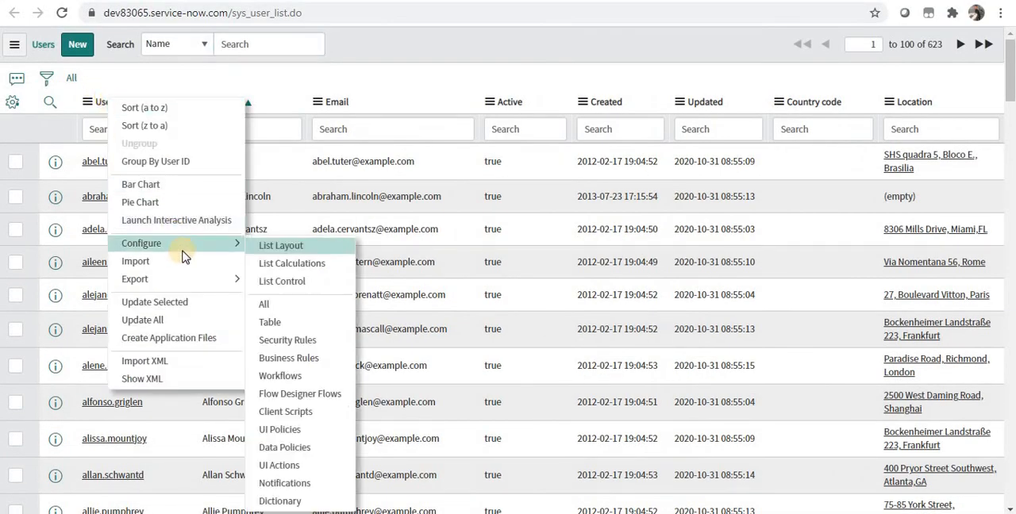
{"action": "left_click", "coordinate": [286, 320]}
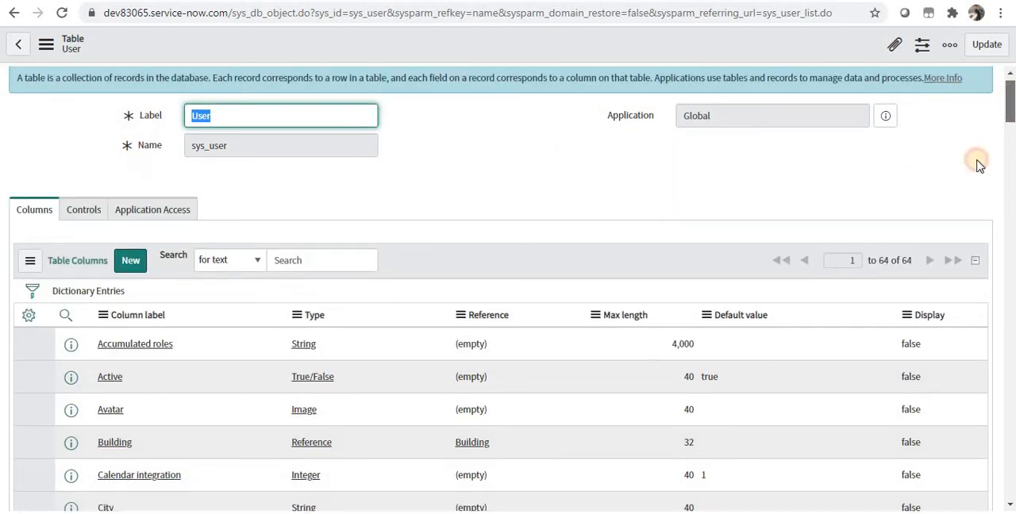
Filter out the User table columns whose Display is false to find the display column.
{"action": "scroll", "coordinate": [936, 290], "scroll_direction": "down", "scroll_amount": 1}
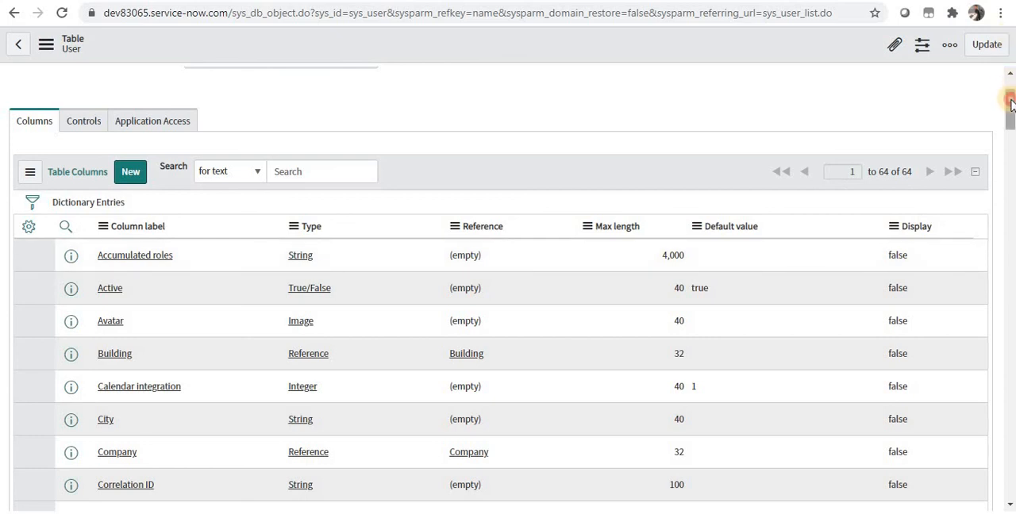
{"action": "left_click", "coordinate": [1010, 187]}
{"action": "left_click", "coordinate": [1011, 187]}
{"action": "left_click_drag", "start_coordinate": [1010, 188], "coordinate": [1012, 117]}
{"action": "right_click", "coordinate": [905, 158]}
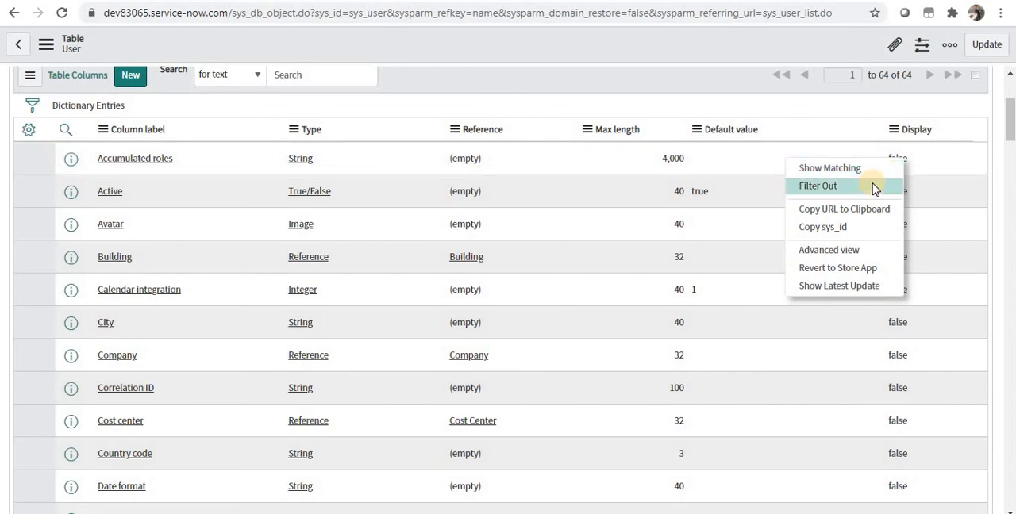
{"action": "left_click", "coordinate": [818, 185]}
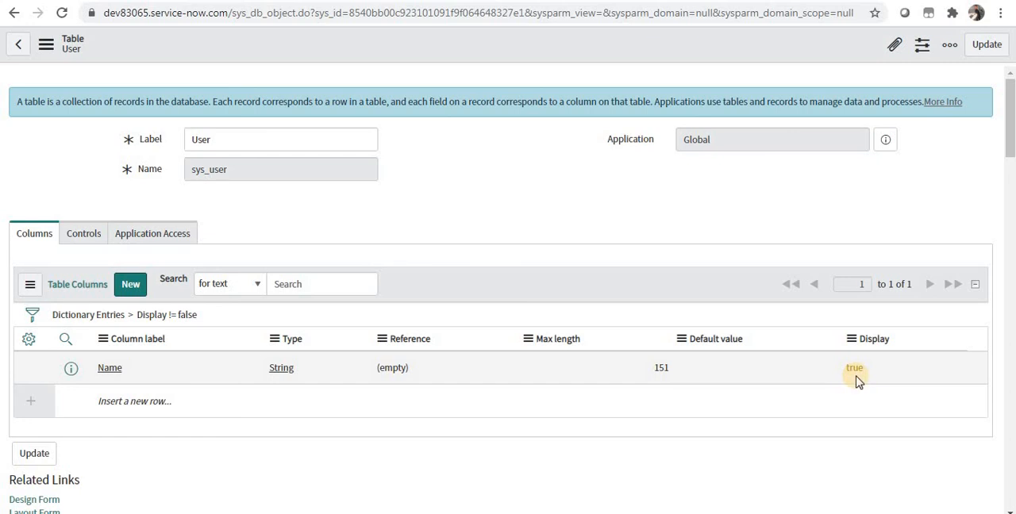
Remove the Display filter and search the table columns for labels starting with "emai".
{"action": "left_click", "coordinate": [115, 320]}
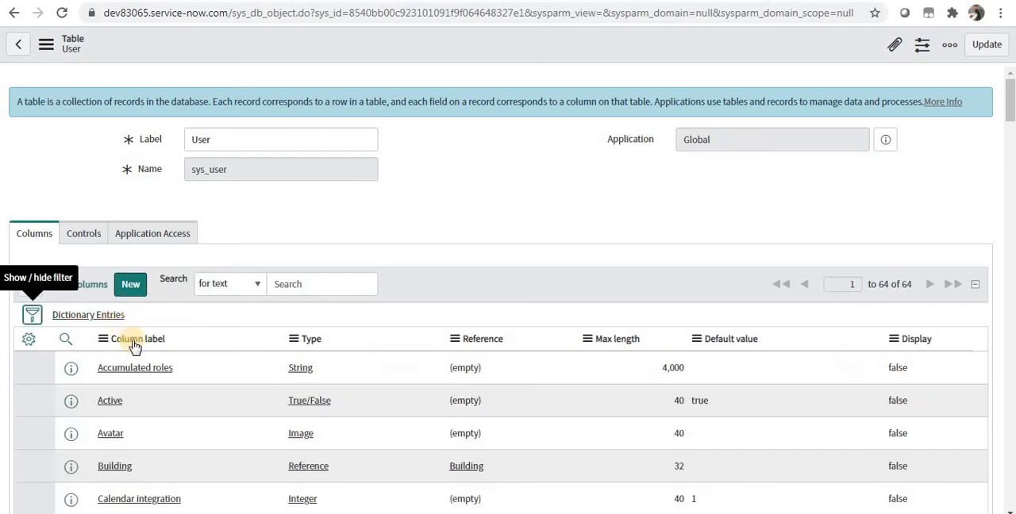
{"action": "left_click", "coordinate": [66, 339]}
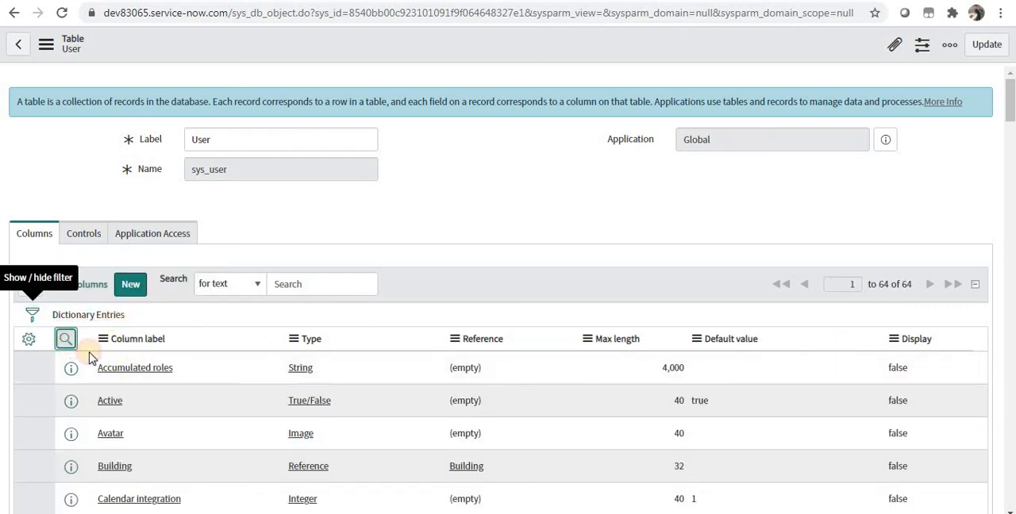
{"action": "left_click", "coordinate": [141, 365]}
{"action": "type", "text": "emai"}
{"action": "key", "text": "Return"}
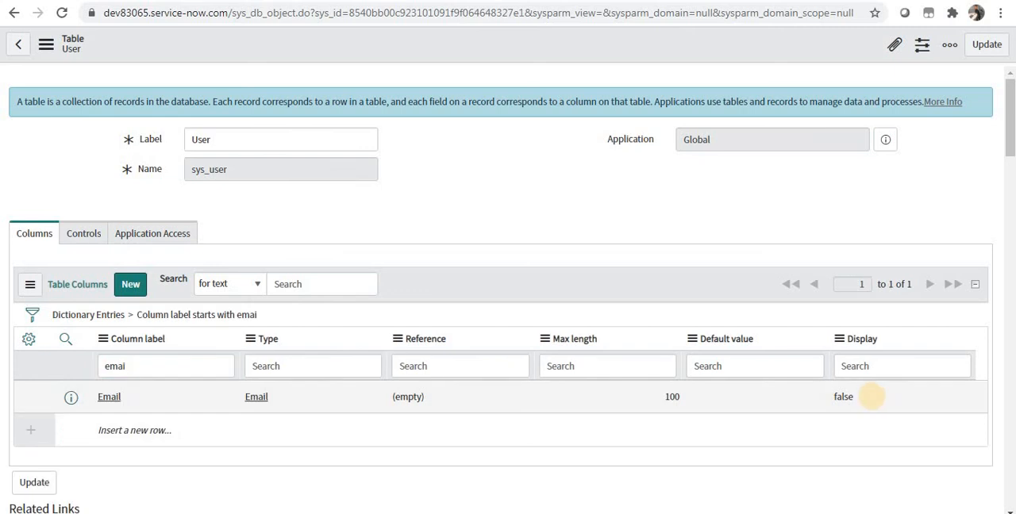
Set Display to true for the User table's Email column and save the table.
{"action": "double_click", "coordinate": [874, 400]}
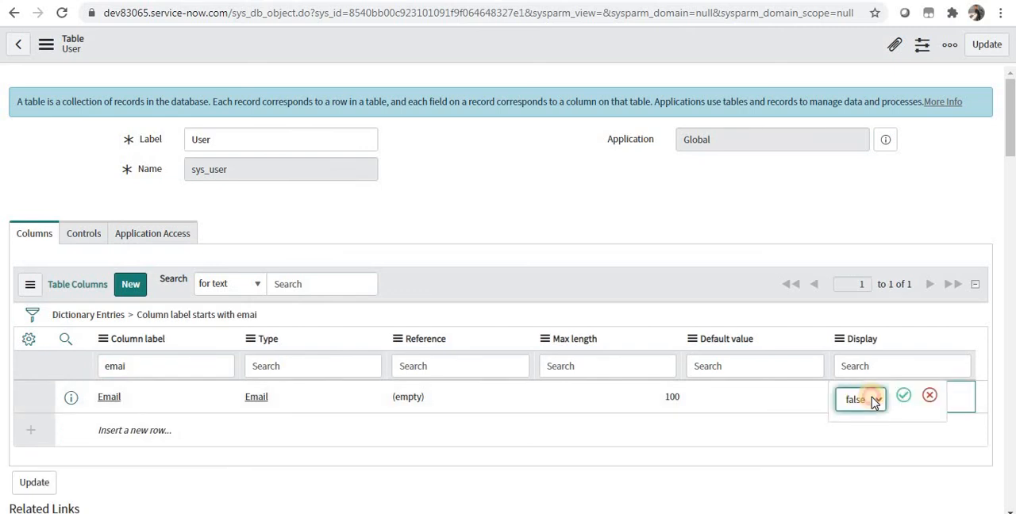
{"action": "left_click", "coordinate": [872, 401]}
{"action": "left_click", "coordinate": [867, 419]}
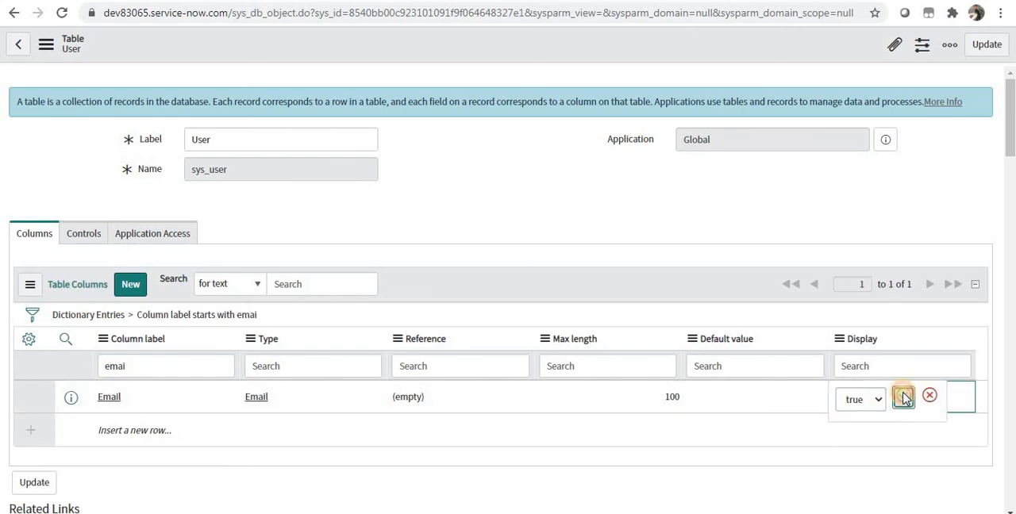
{"action": "left_click", "coordinate": [903, 395]}
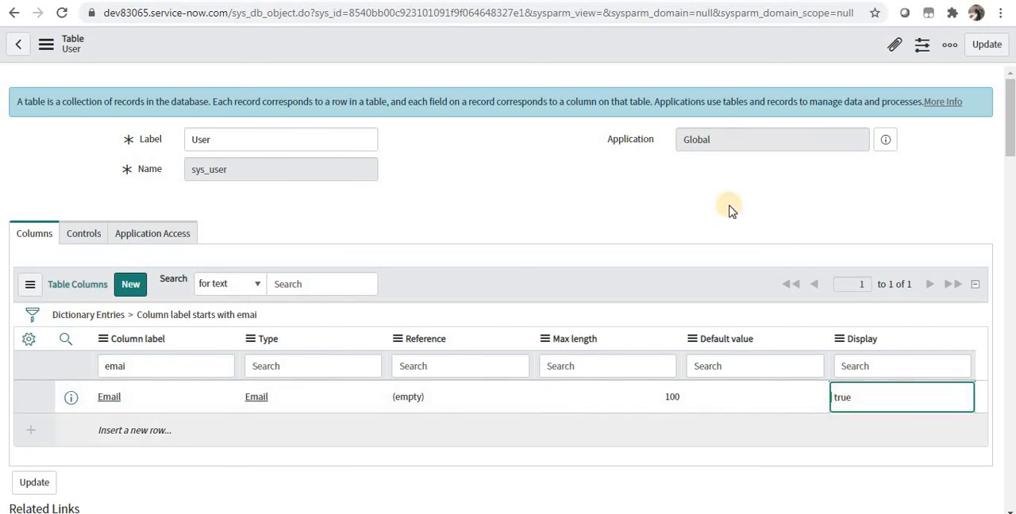
{"action": "right_click", "coordinate": [641, 45]}
{"action": "left_click", "coordinate": [647, 57]}
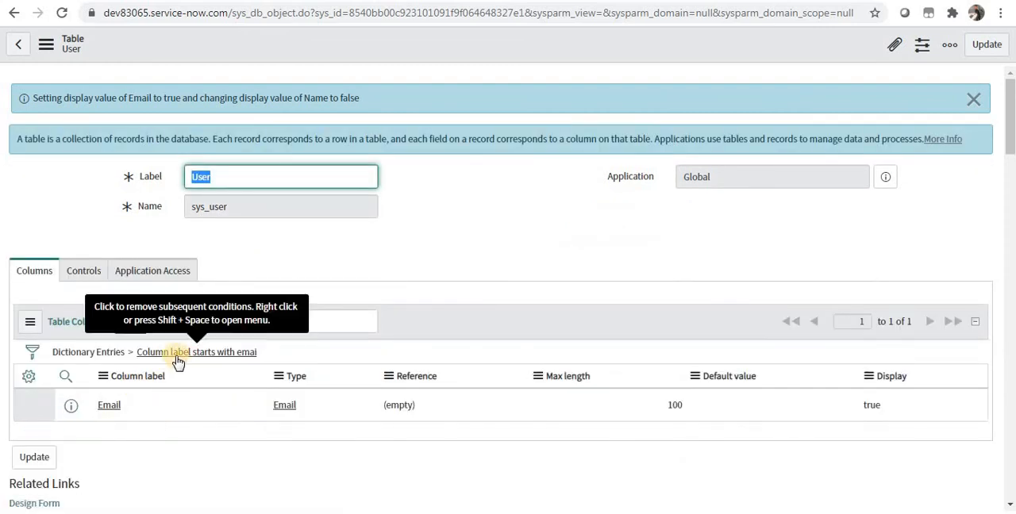
Remove the column label filter and filter out columns with Display false to check the User table's display column.
{"action": "left_click", "coordinate": [117, 353]}
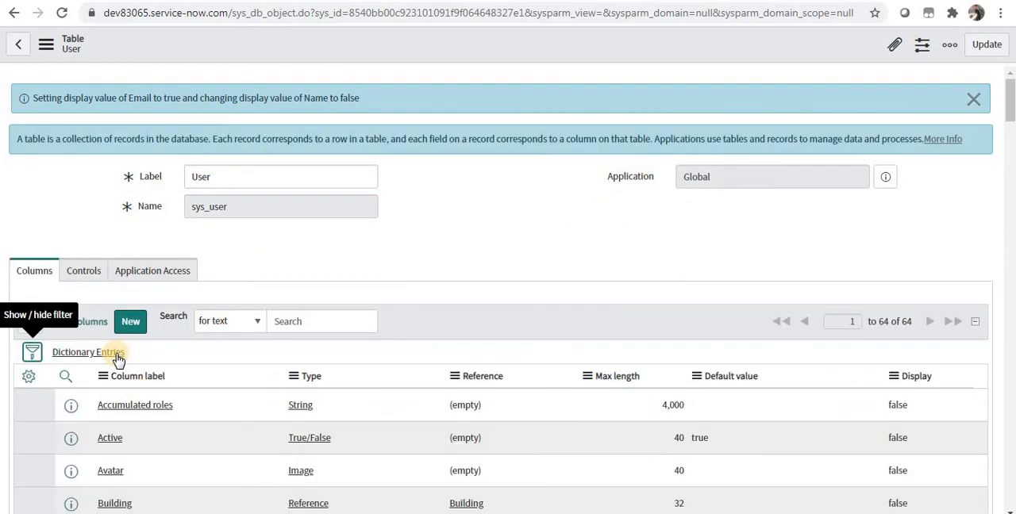
{"action": "left_click", "coordinate": [903, 404]}
{"action": "right_click", "coordinate": [903, 405]}
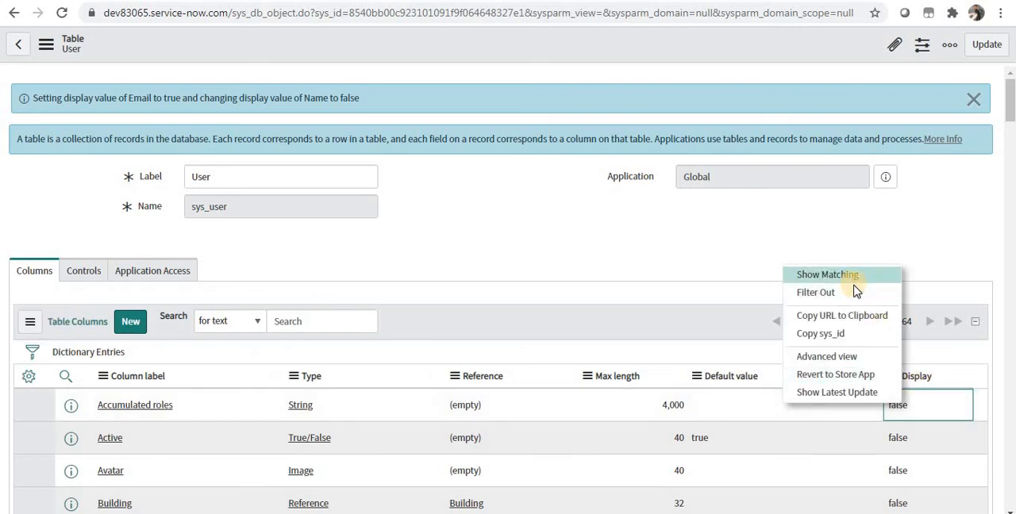
{"action": "left_click", "coordinate": [855, 293]}
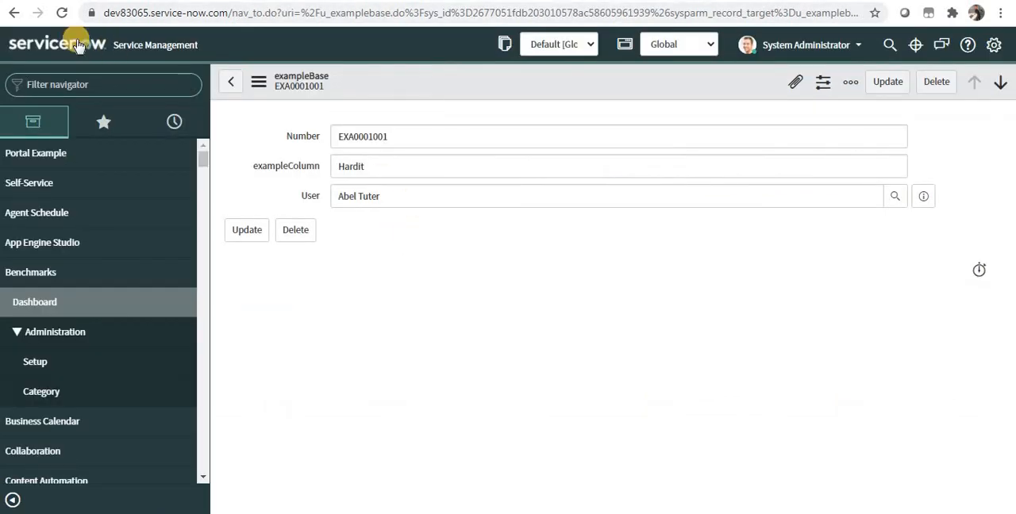
Reload the exampleBase record without saving and pick the first user in its User field to check the display value.
{"action": "left_click", "coordinate": [410, 198]}
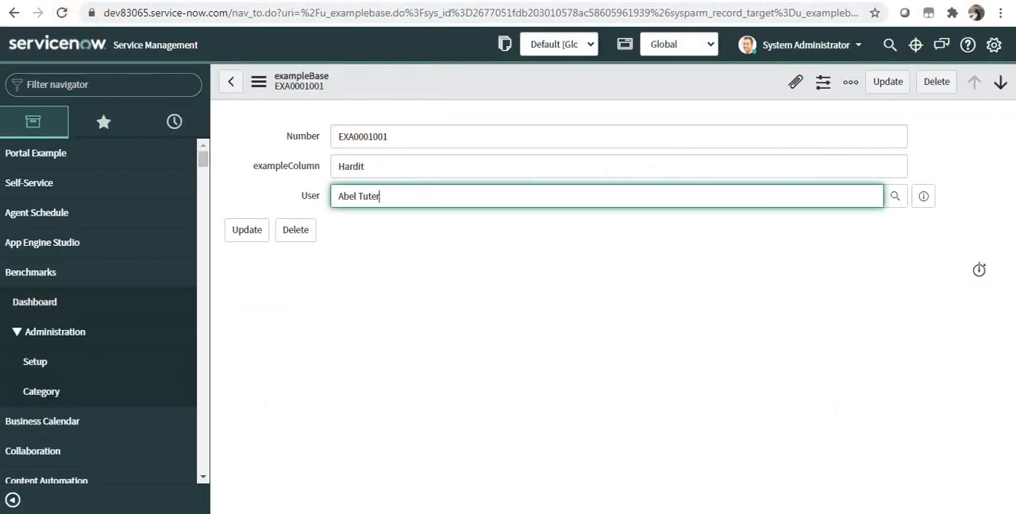
{"action": "left_click", "coordinate": [62, 12]}
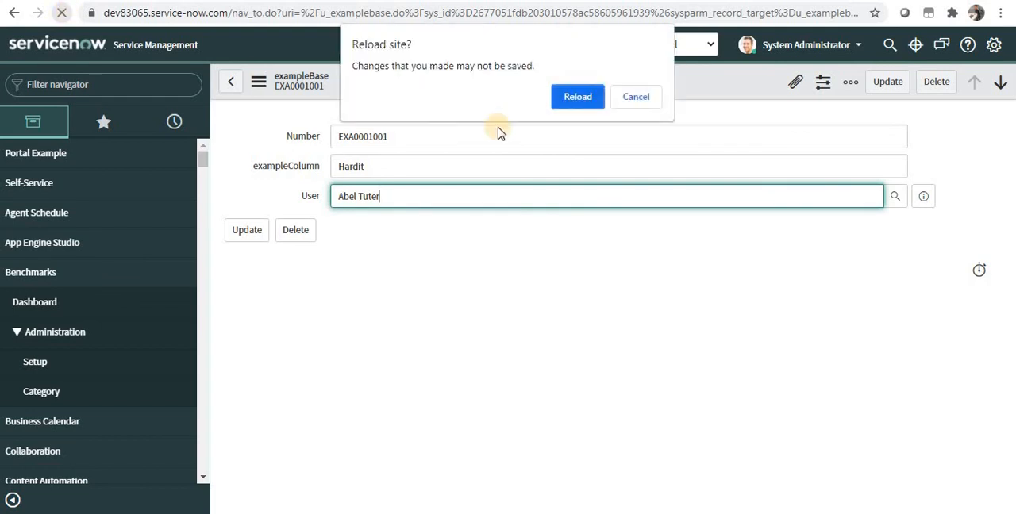
{"action": "left_click", "coordinate": [594, 89]}
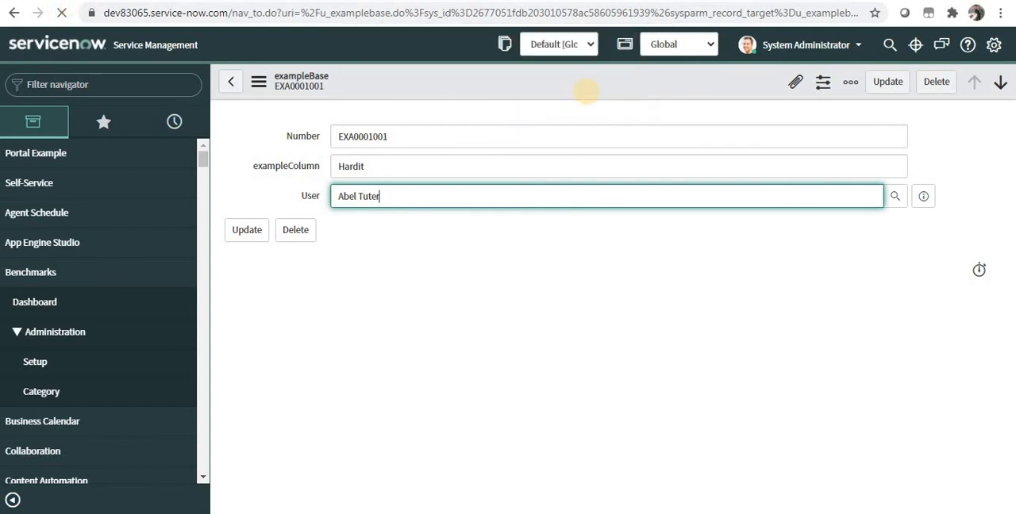
{"action": "left_click", "coordinate": [896, 198]}
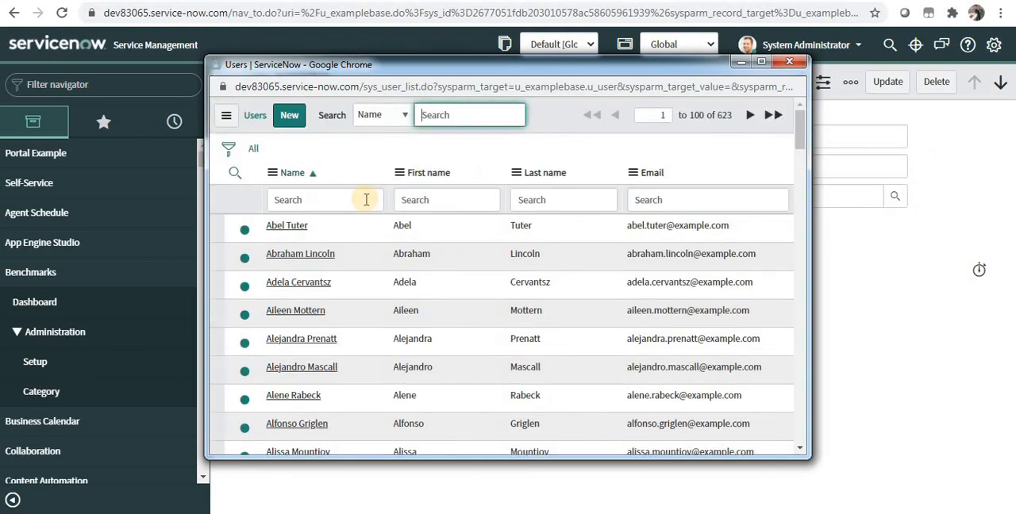
{"action": "left_click", "coordinate": [296, 227]}
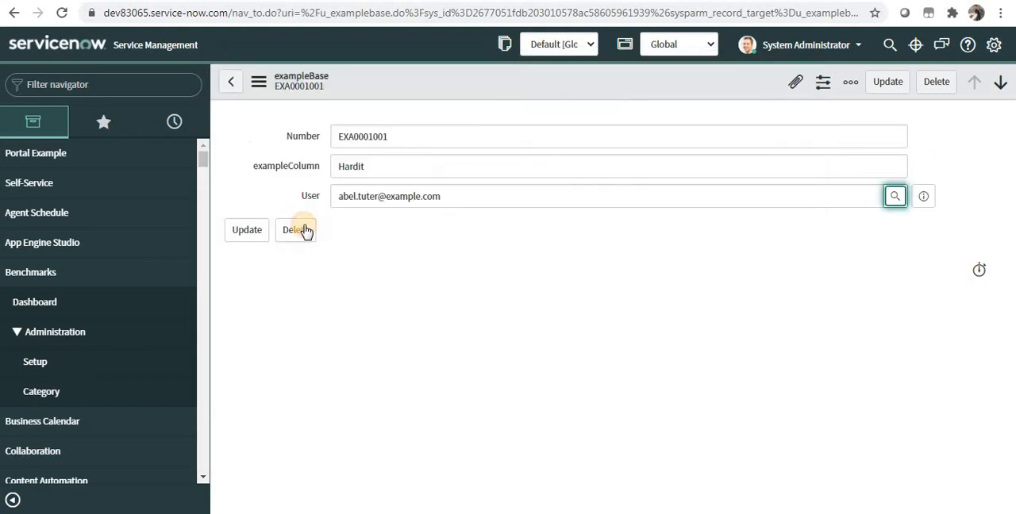
{"action": "left_click", "coordinate": [475, 204]}
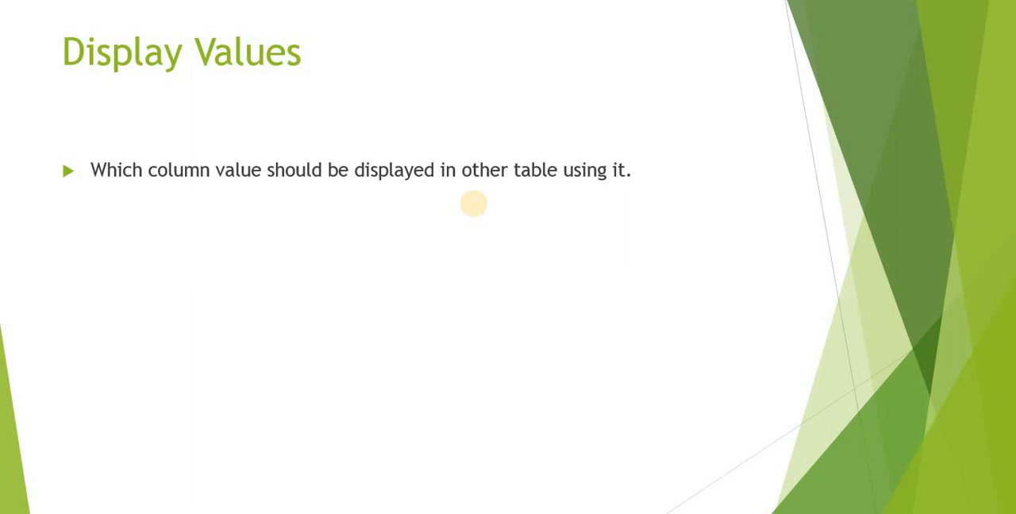
{"action": "key", "text": "Right"}
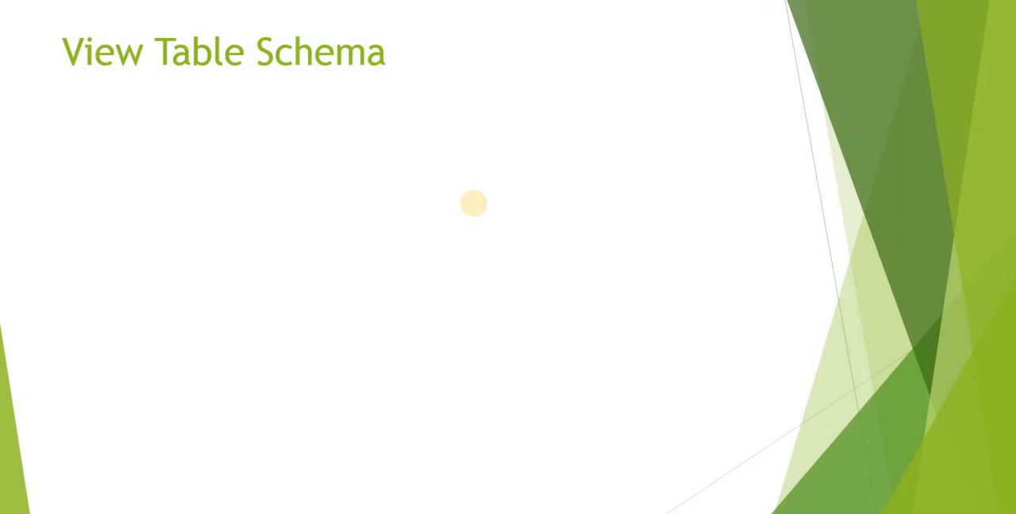
Switch back to ServiceNow in Chrome and open the System Definition Tables & Columns page, discarding the unsaved record changes.
{"action": "key", "text": "alt+Tab"}
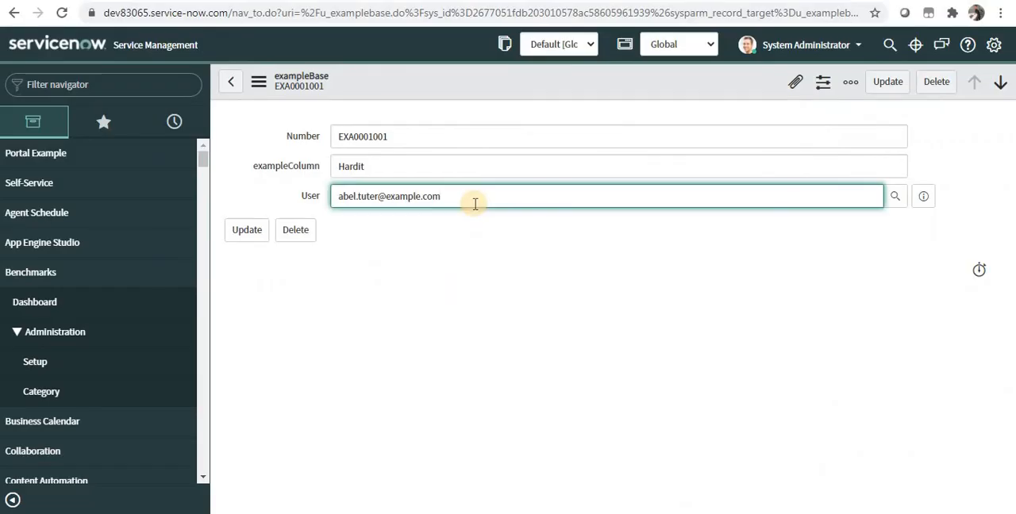
{"action": "left_click", "coordinate": [144, 77]}
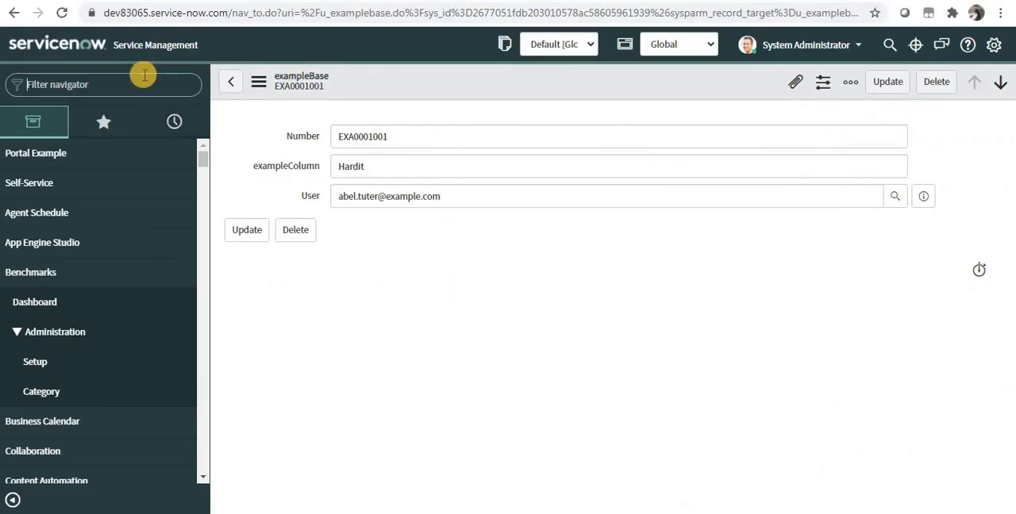
{"action": "type", "text": "tables"}
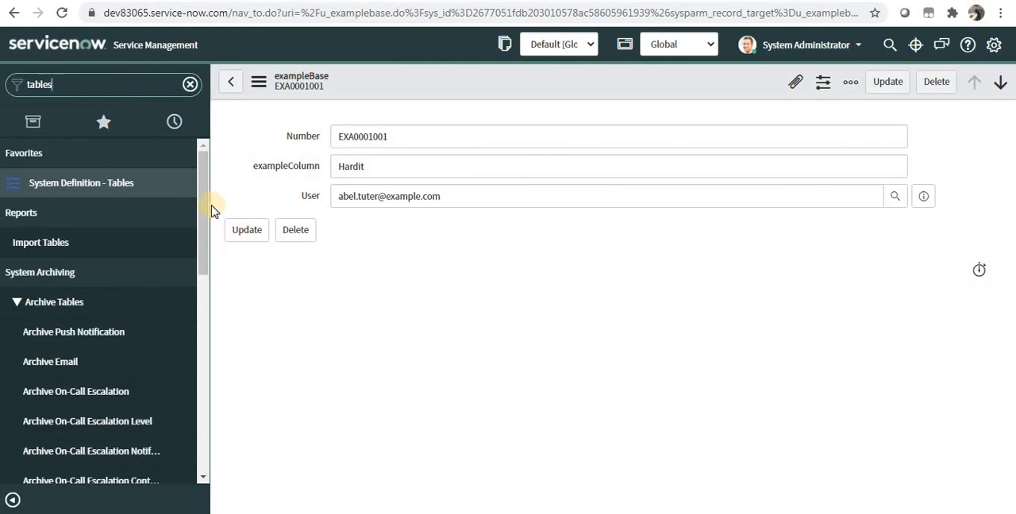
{"action": "left_click", "coordinate": [211, 332]}
{"action": "scroll", "coordinate": [177, 356], "scroll_direction": "down", "scroll_amount": 1}
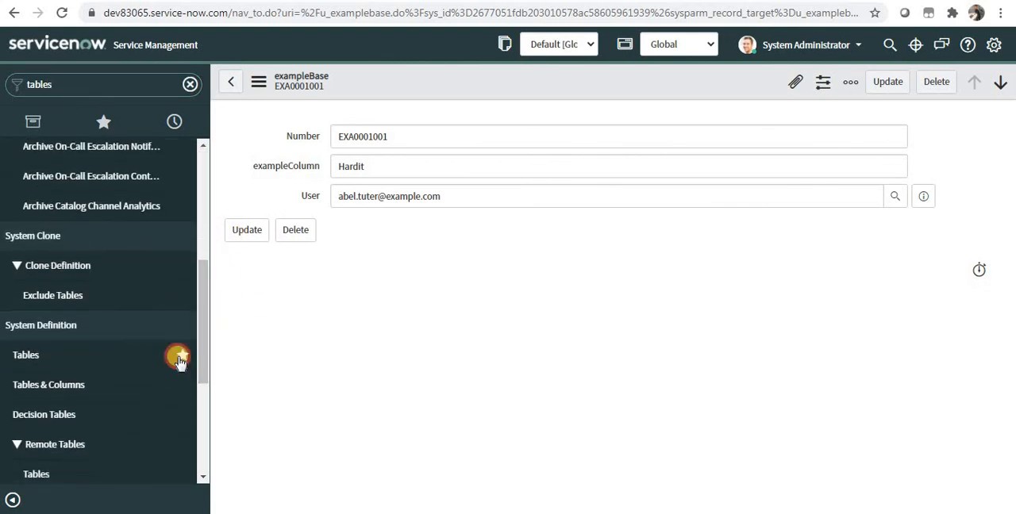
{"action": "left_click", "coordinate": [70, 396]}
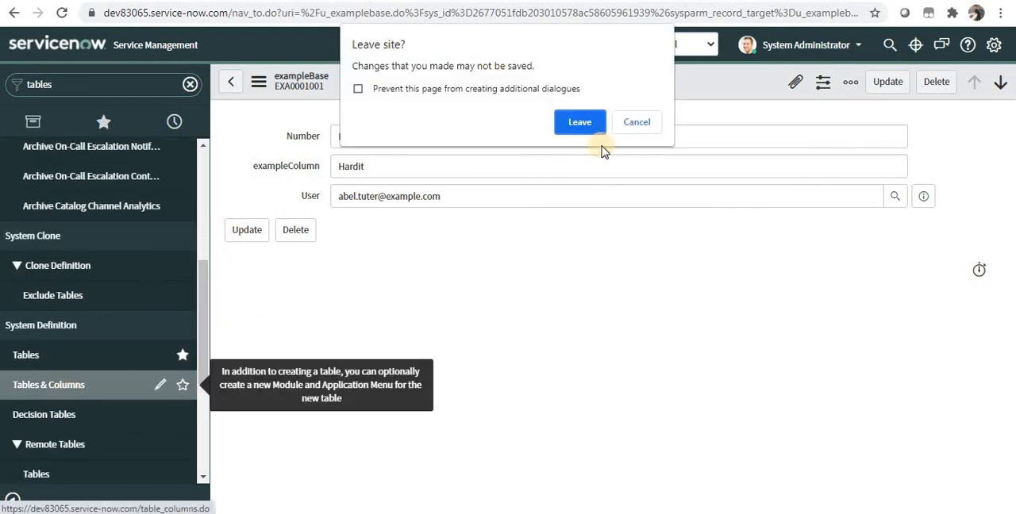
{"action": "left_click", "coordinate": [594, 124]}
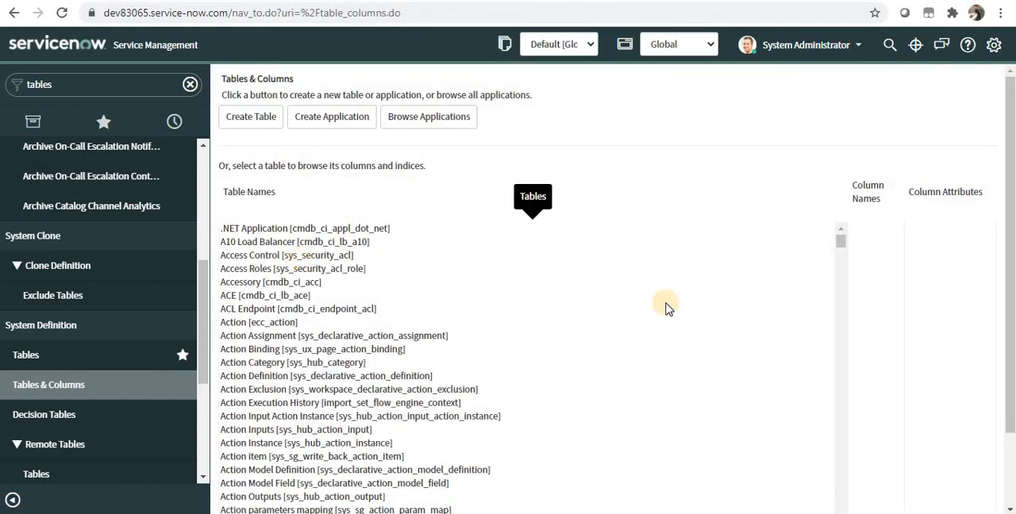
Select the exampleBase [u_examplebase] table in the table names list to view its columns.
{"action": "left_click_drag", "start_coordinate": [844, 245], "coordinate": [840, 306]}
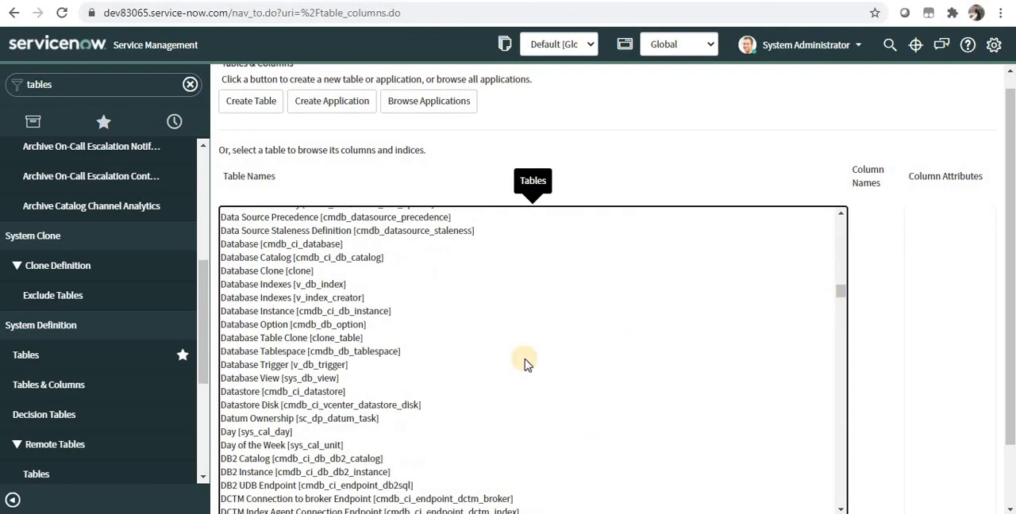
{"action": "left_click", "coordinate": [303, 409]}
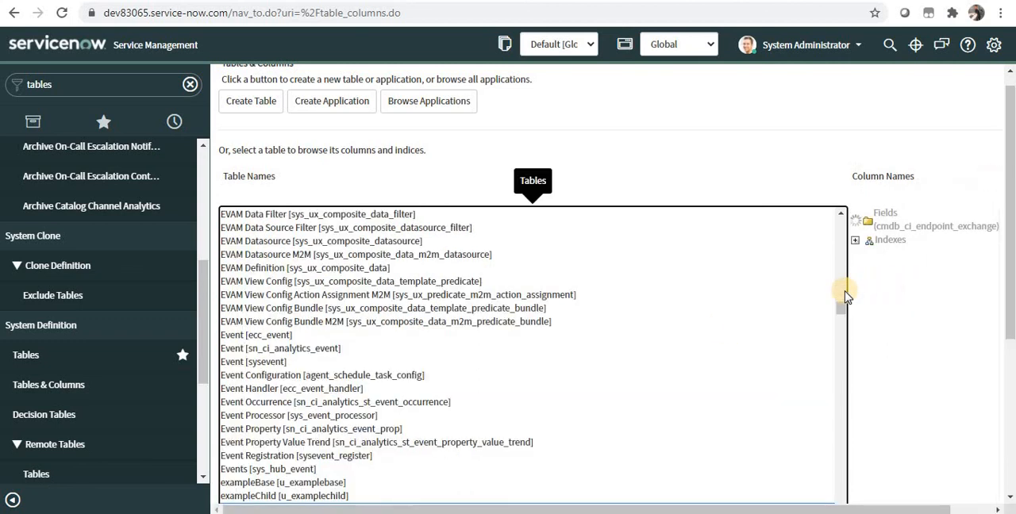
{"action": "key", "text": "Up"}
{"action": "key", "text": "Up"}
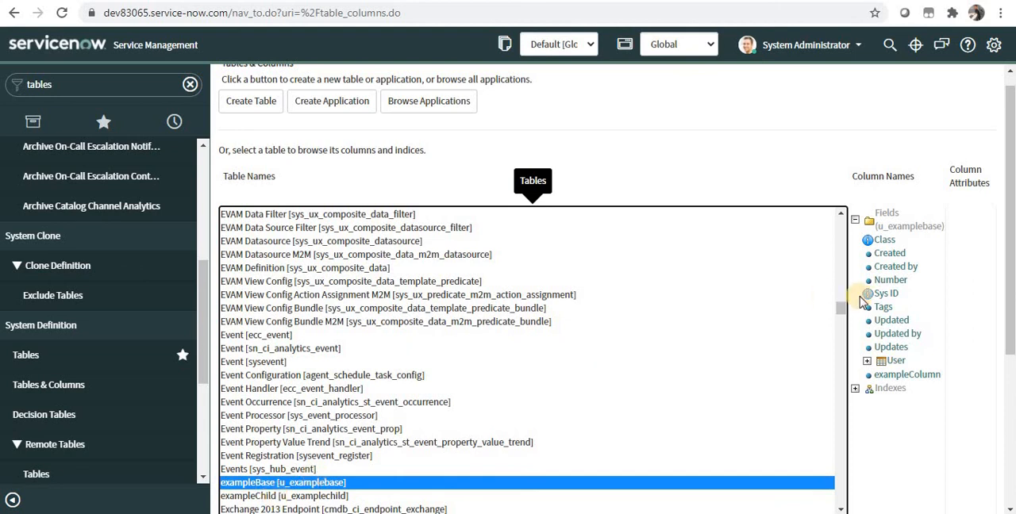
Select the exampleChild [u_examplechild] table and open its schema map.
{"action": "left_click", "coordinate": [1014, 308]}
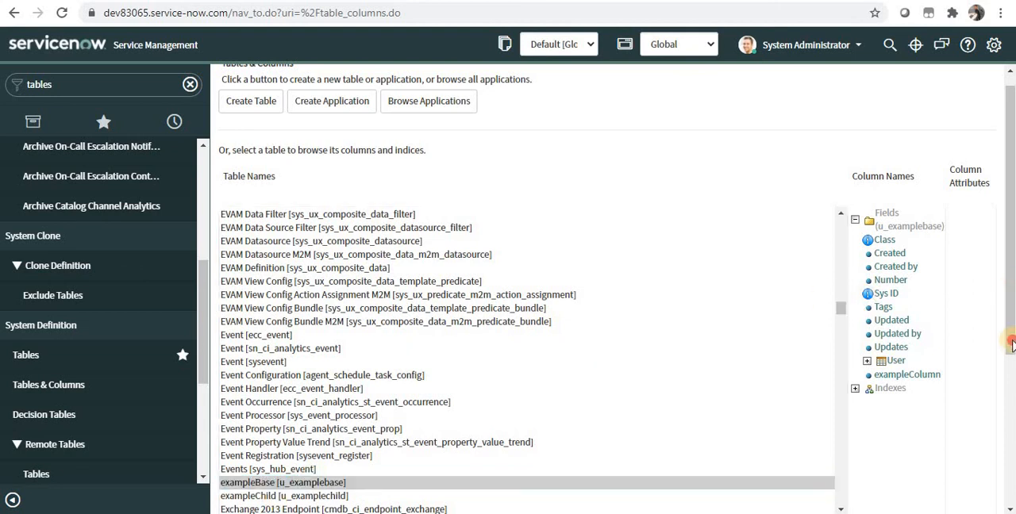
{"action": "left_click_drag", "start_coordinate": [1011, 345], "coordinate": [1012, 456]}
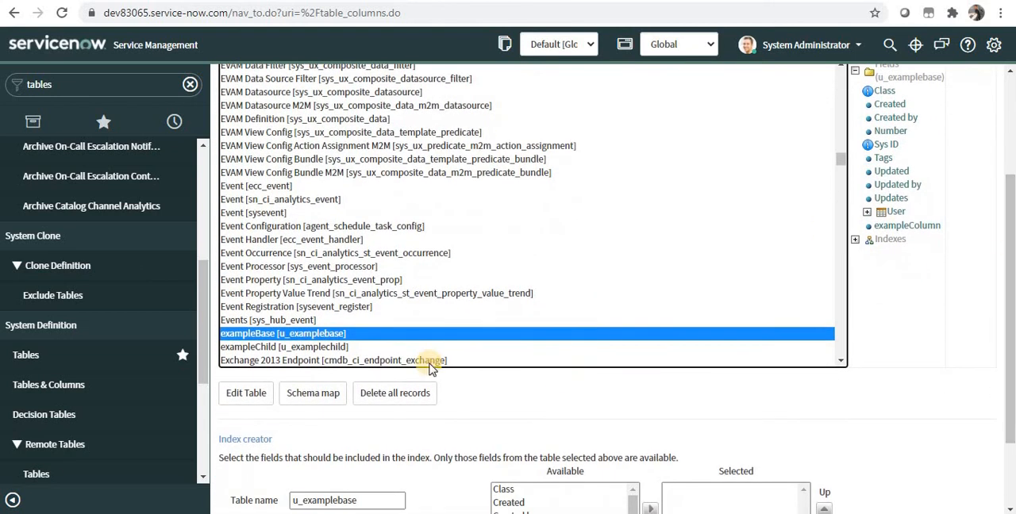
{"action": "left_click", "coordinate": [280, 354]}
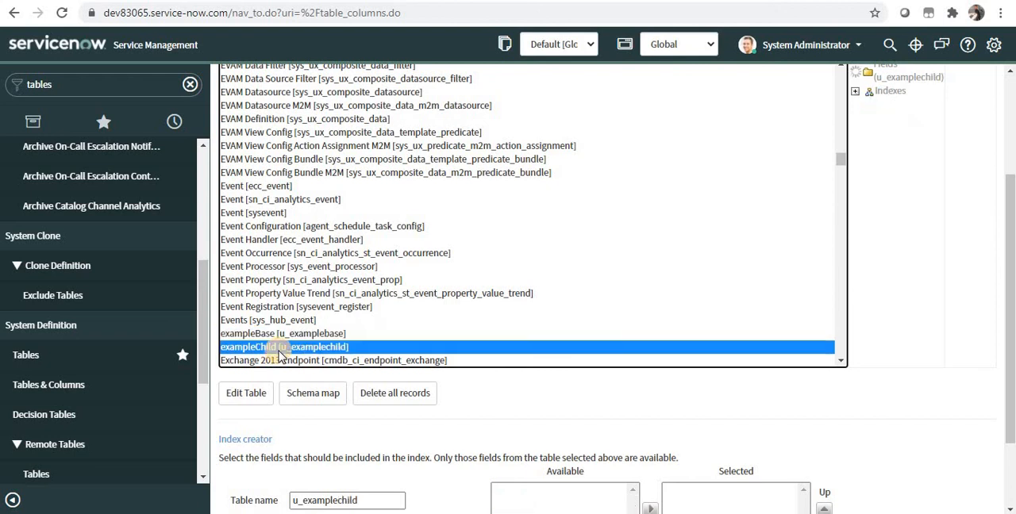
{"action": "left_click", "coordinate": [312, 394]}
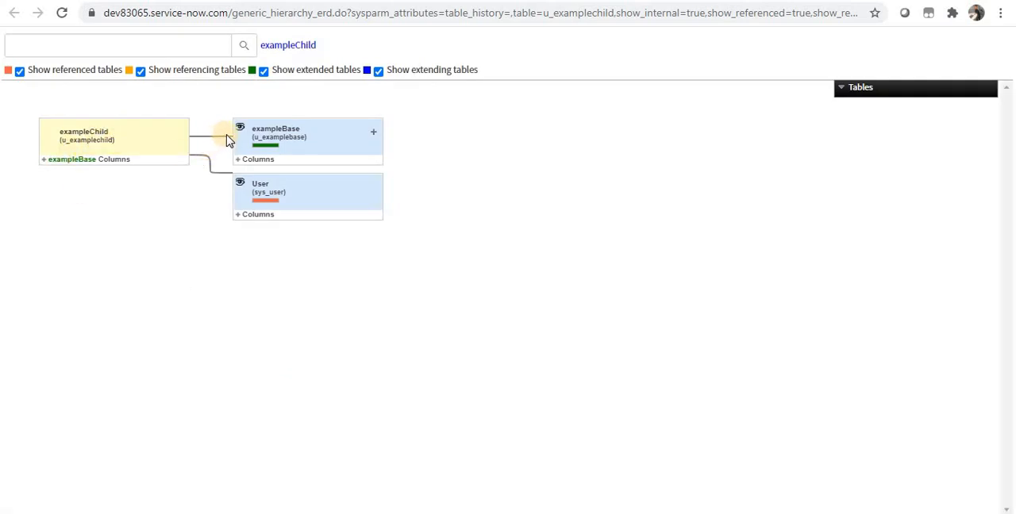
Move the exampleBase box slightly up and away from exampleChild, and inspect the relationship on the line connecting the two tables.
{"action": "left_click_drag", "start_coordinate": [289, 135], "coordinate": [320, 116]}
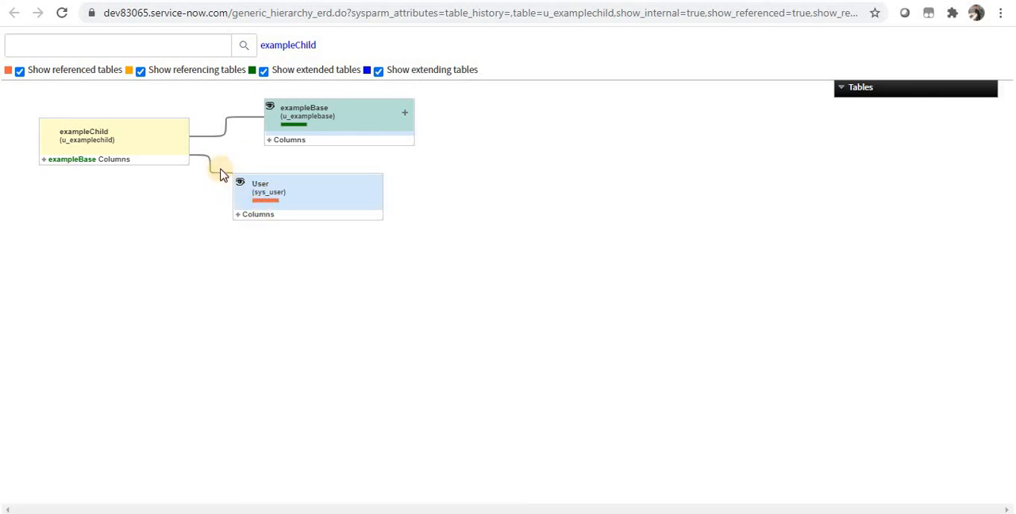
{"action": "mouse_move", "coordinate": [228, 141]}
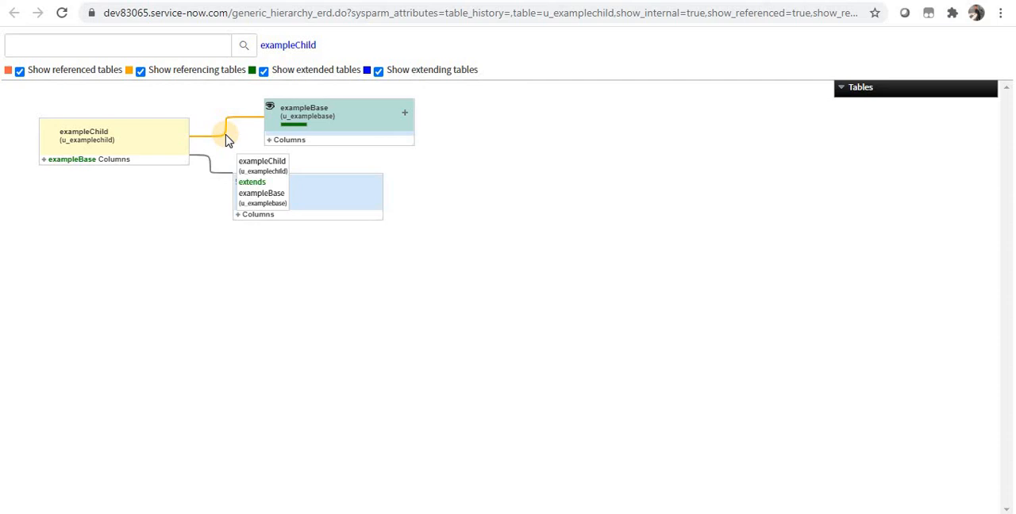